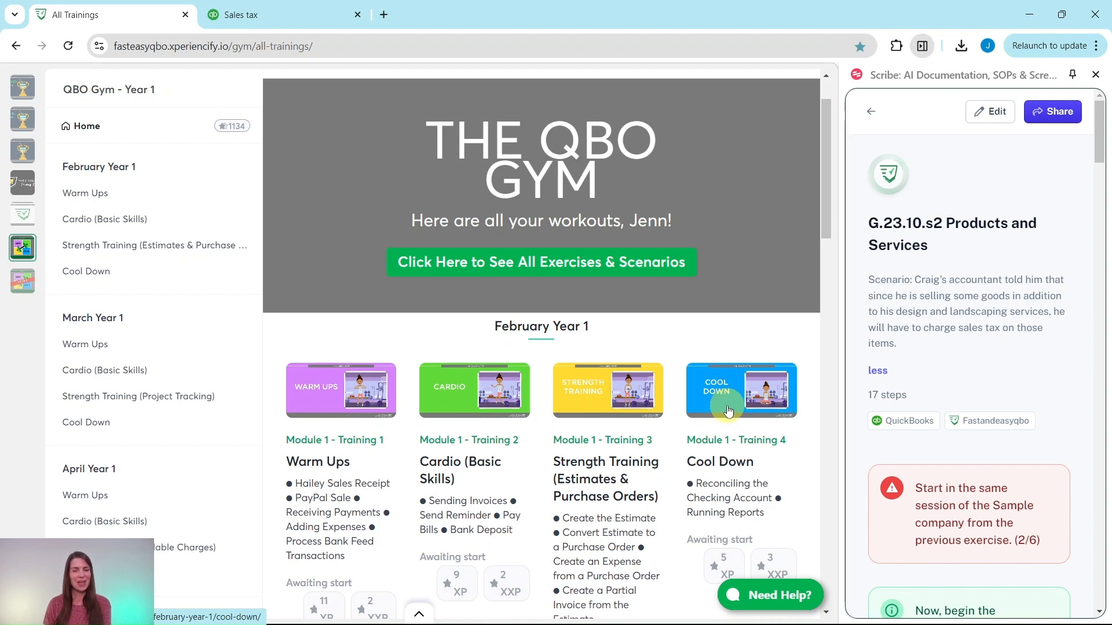
Step: Open the October Year 1 Strength Training (Sales Tax) lesson in the QBO Gym
scroll(243, 356, "down", 10)
scroll(184, 369, "down", 10)
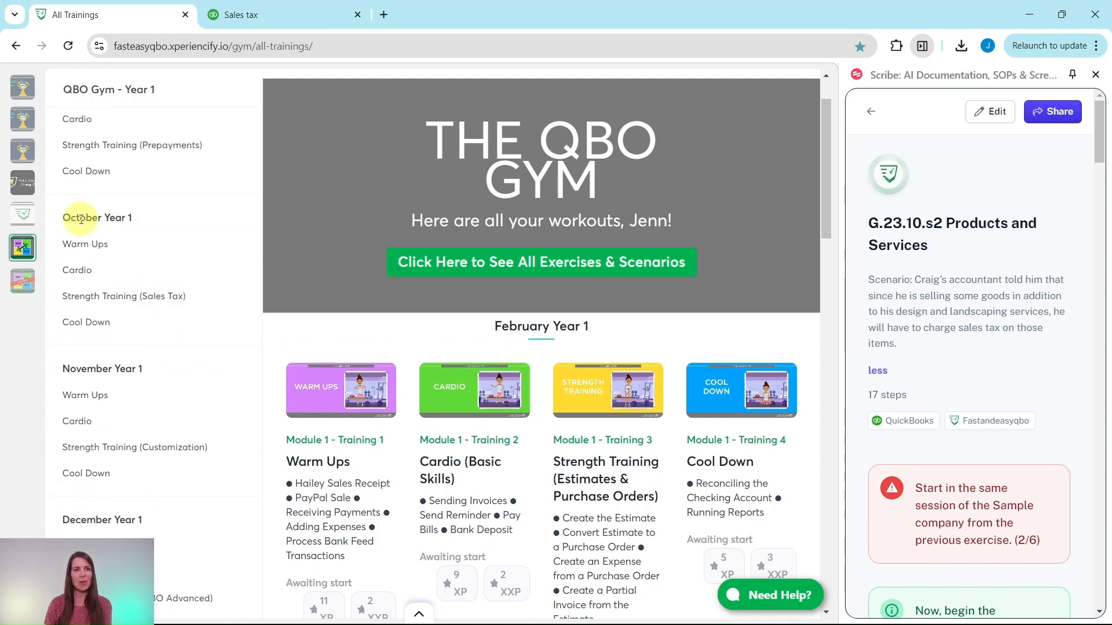
left_click(99, 299)
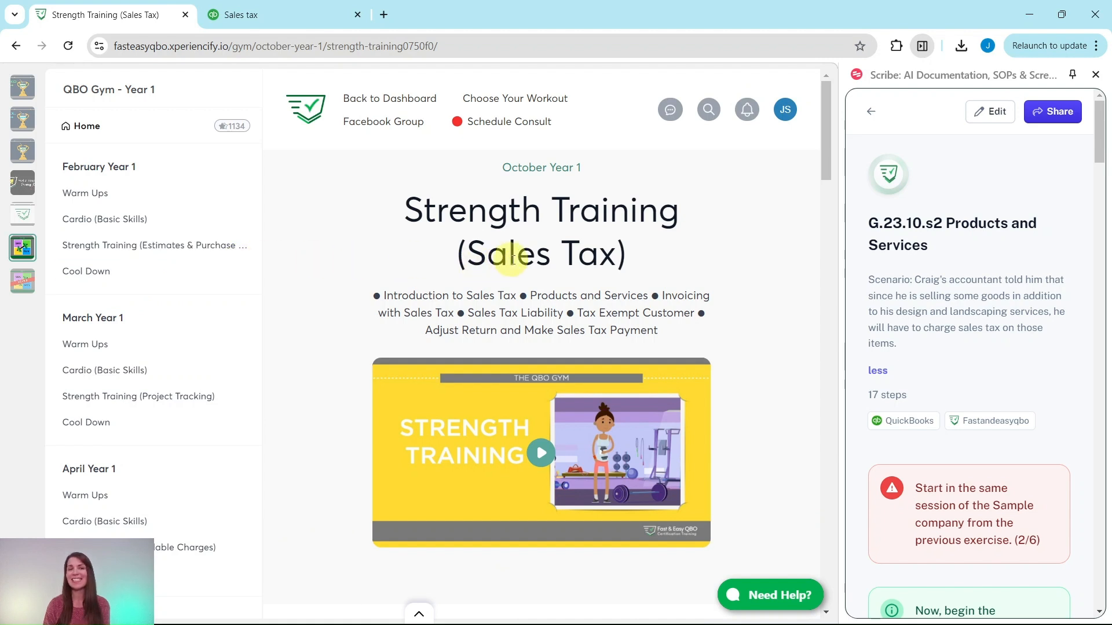
Step: Look through the sales tax lesson's quiz and hands-on practice exercises, and the introduction of the G.23.10.s2 Products and Services guide
scroll(602, 250, "down", 3)
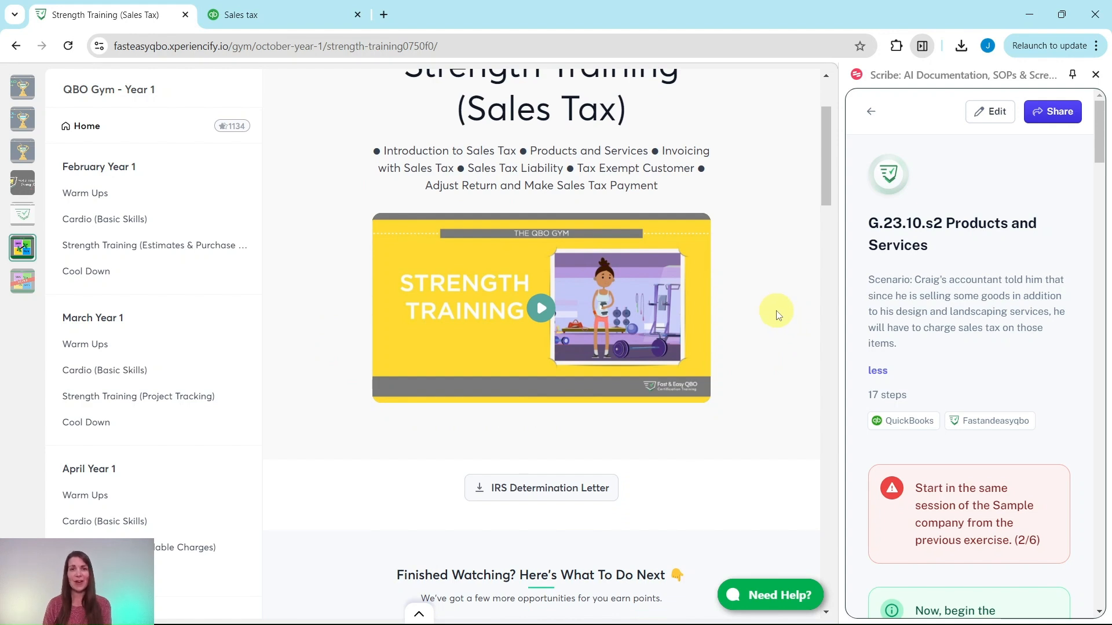
scroll(736, 337, "down", 10)
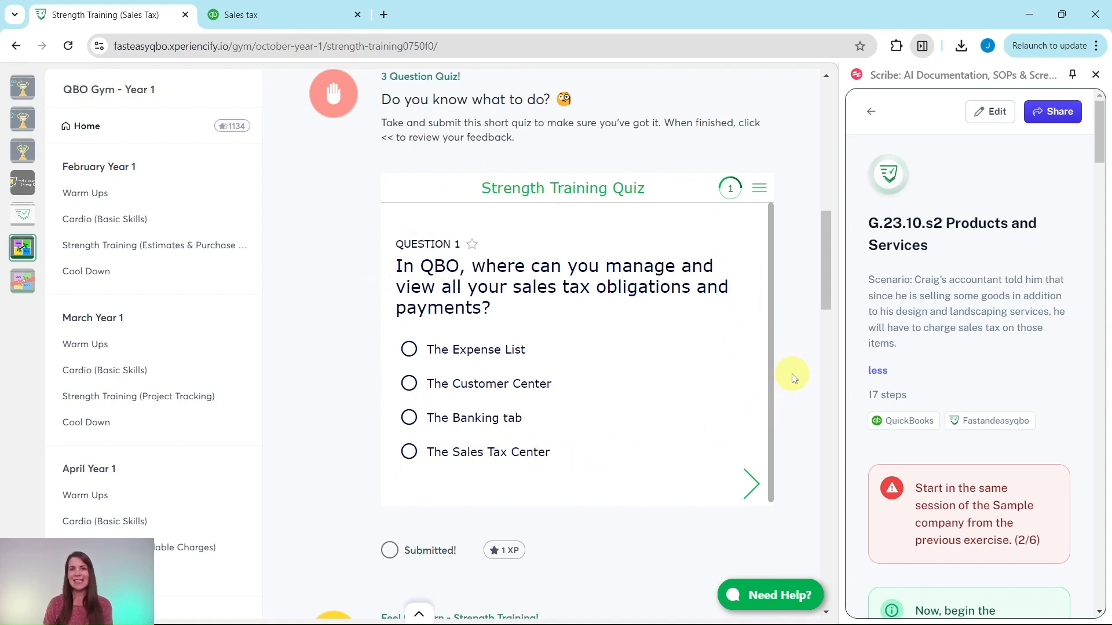
scroll(793, 377, "down", 8)
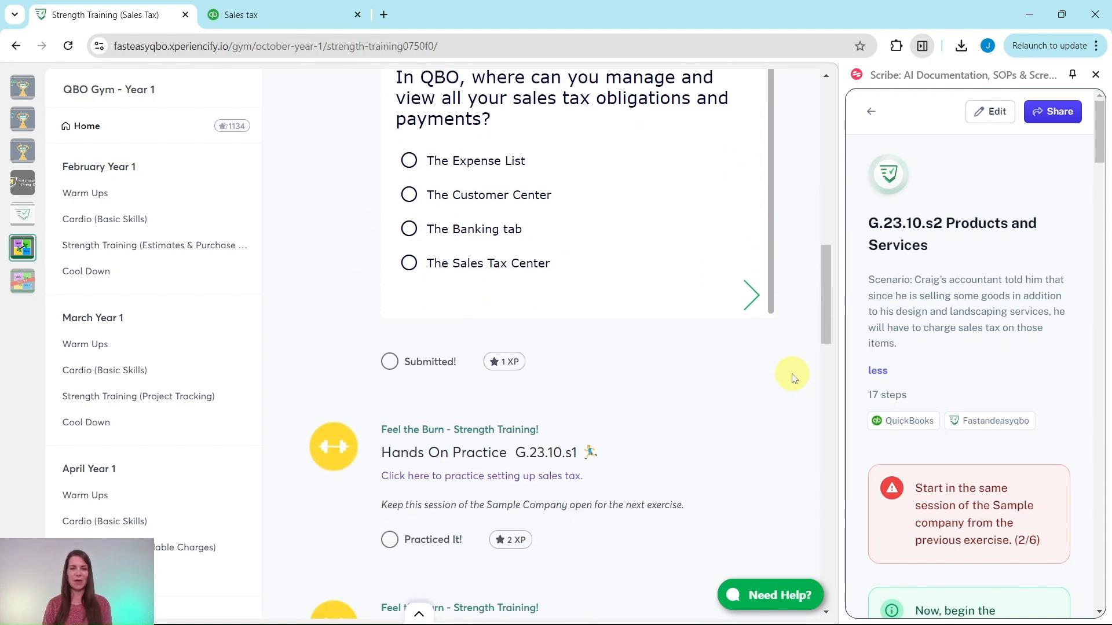
scroll(643, 313, "down", 7)
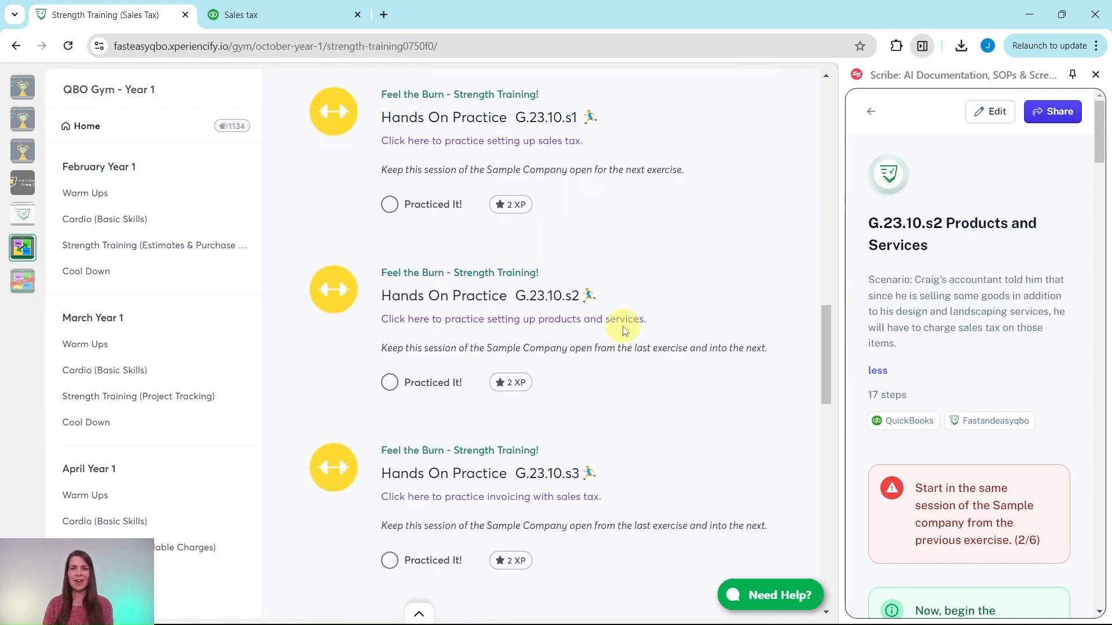
scroll(602, 319, "down", 7)
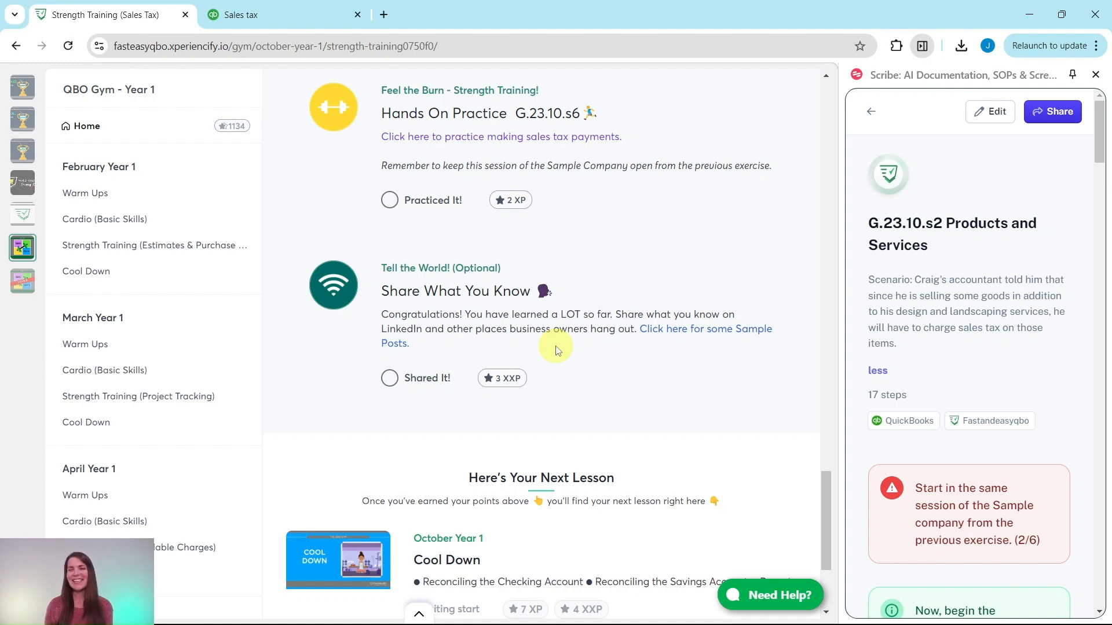
scroll(555, 350, "up", 12)
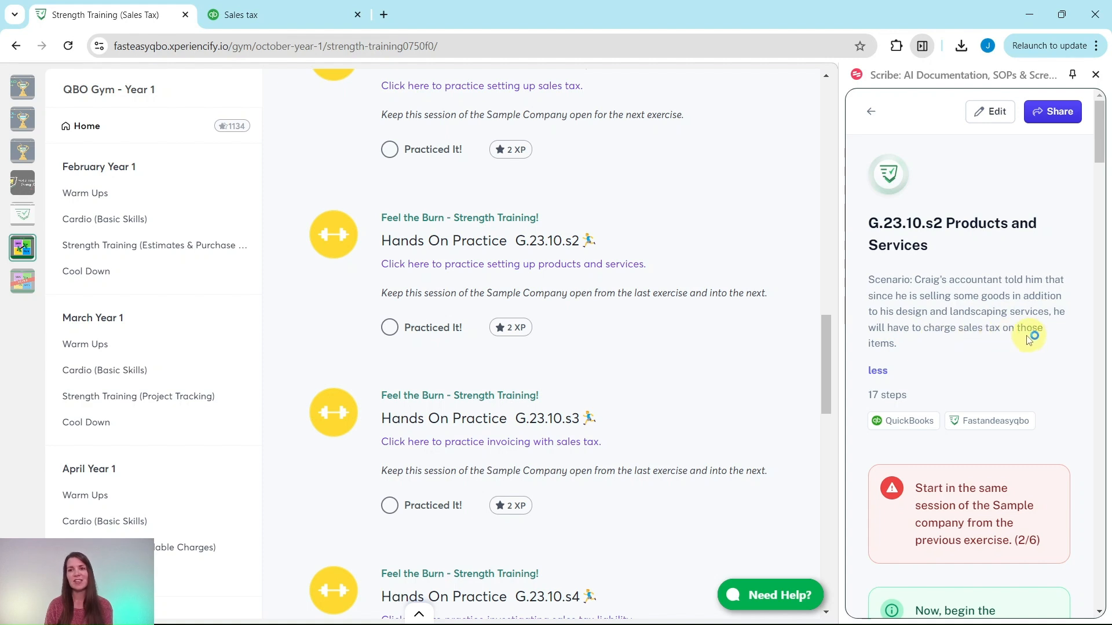
scroll(923, 344, "down", 4)
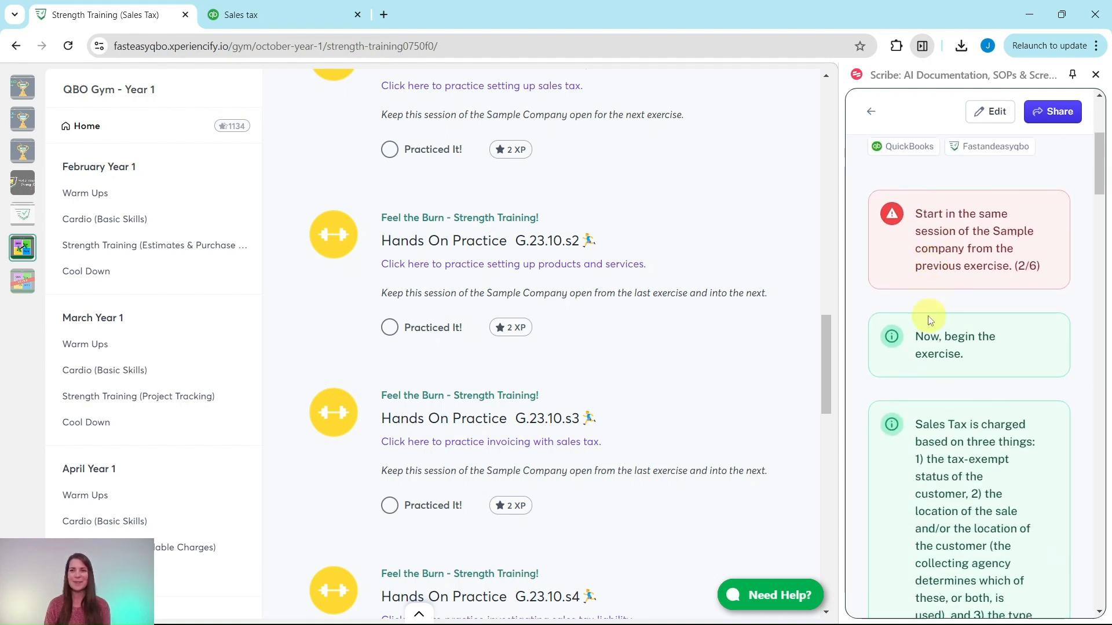
scroll(929, 320, "down", 1)
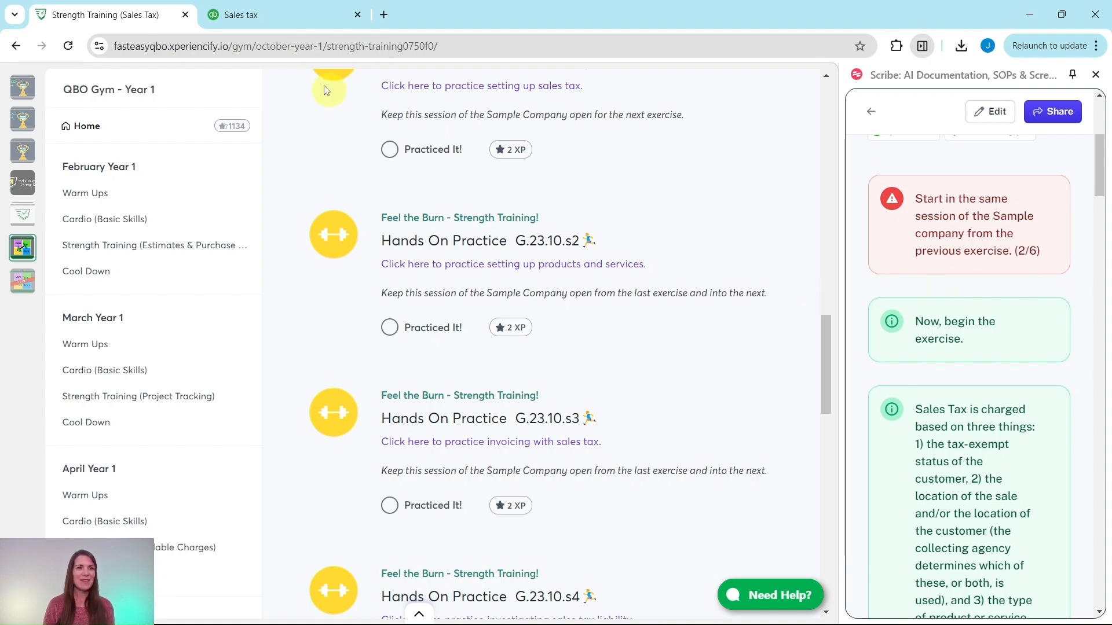
Step: Switch to the QuickBooks sample company, read the exercise guide's sales tax notes, and open the Products and services list
left_click(249, 14)
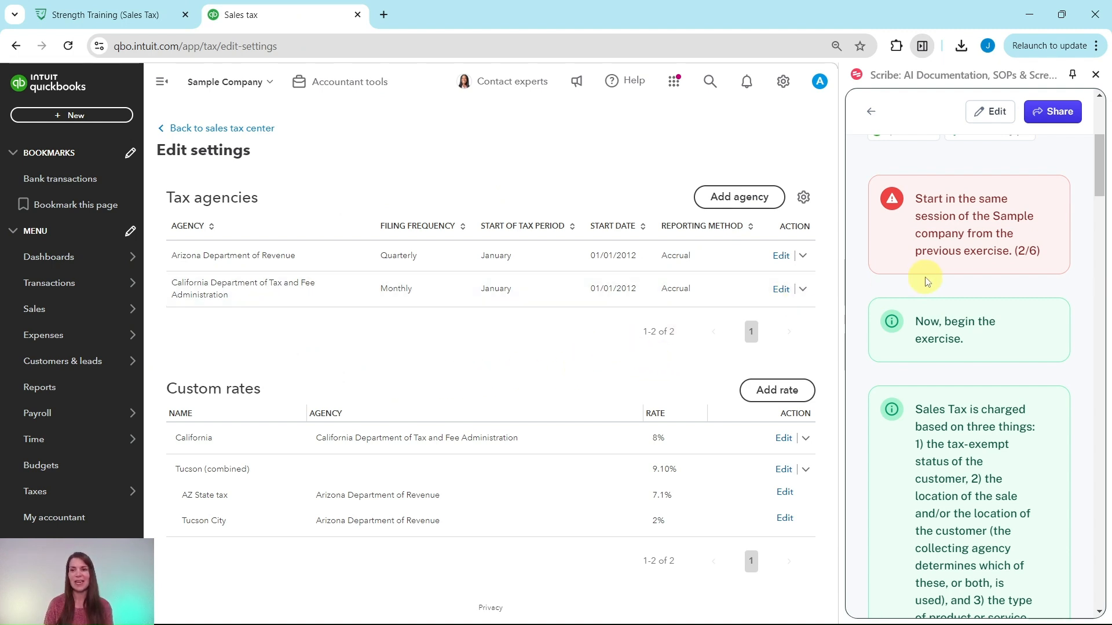
scroll(927, 282, "down", 1)
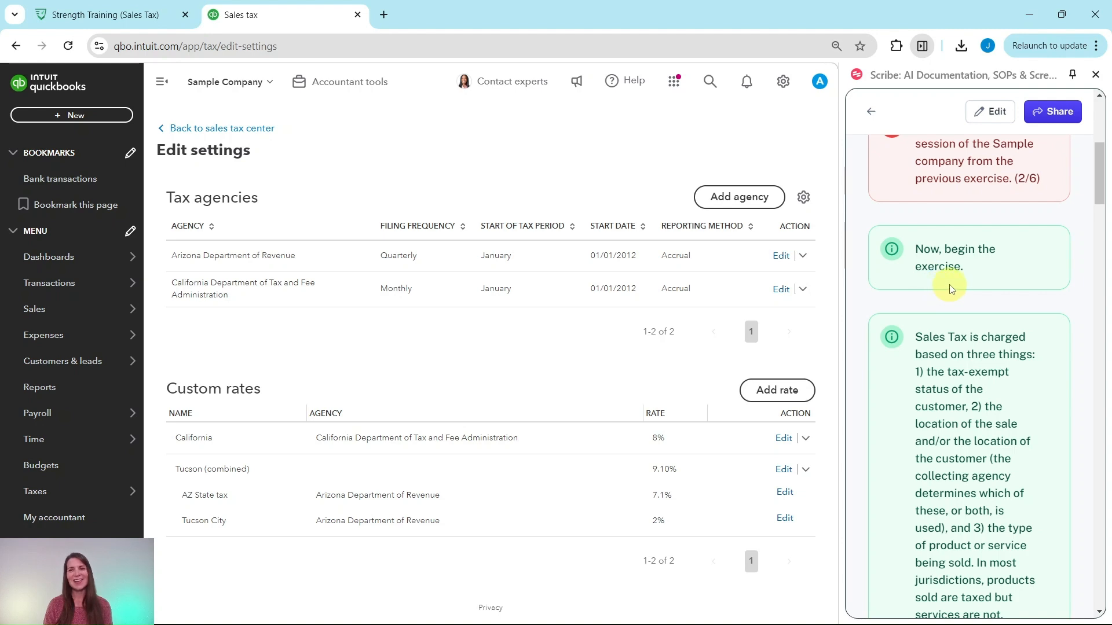
scroll(950, 288, "down", 2)
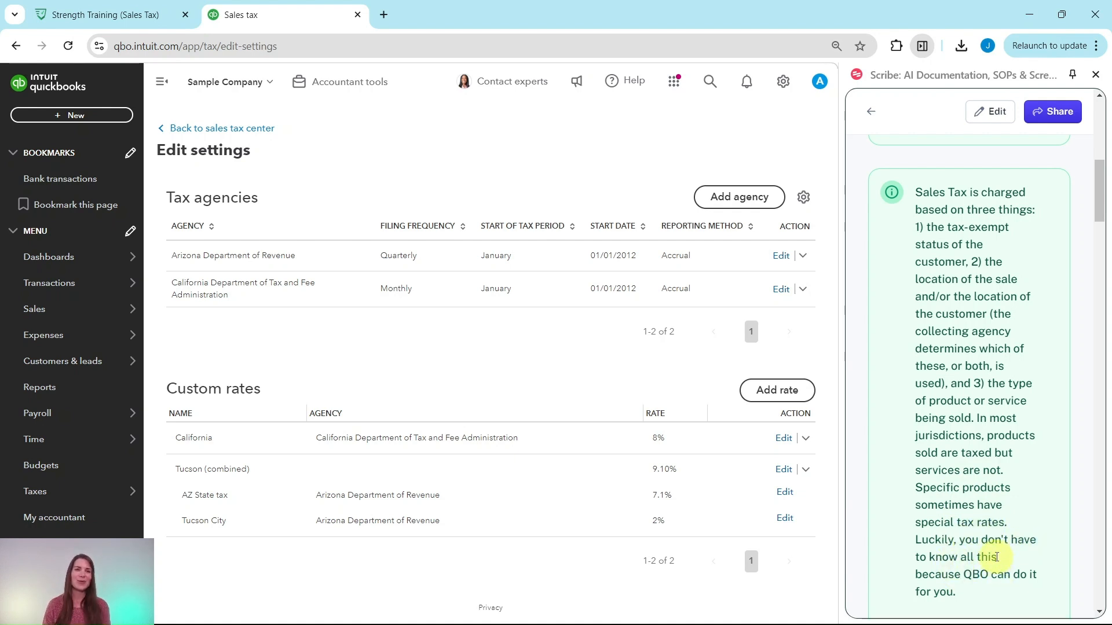
scroll(996, 557, "down", 8)
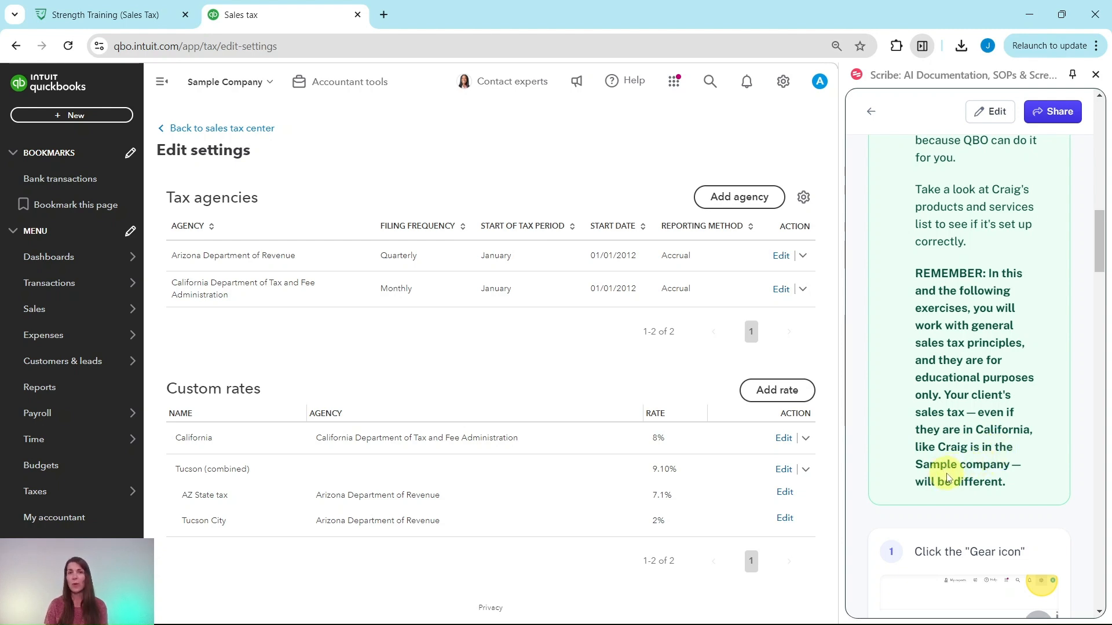
scroll(950, 479, "down", 6)
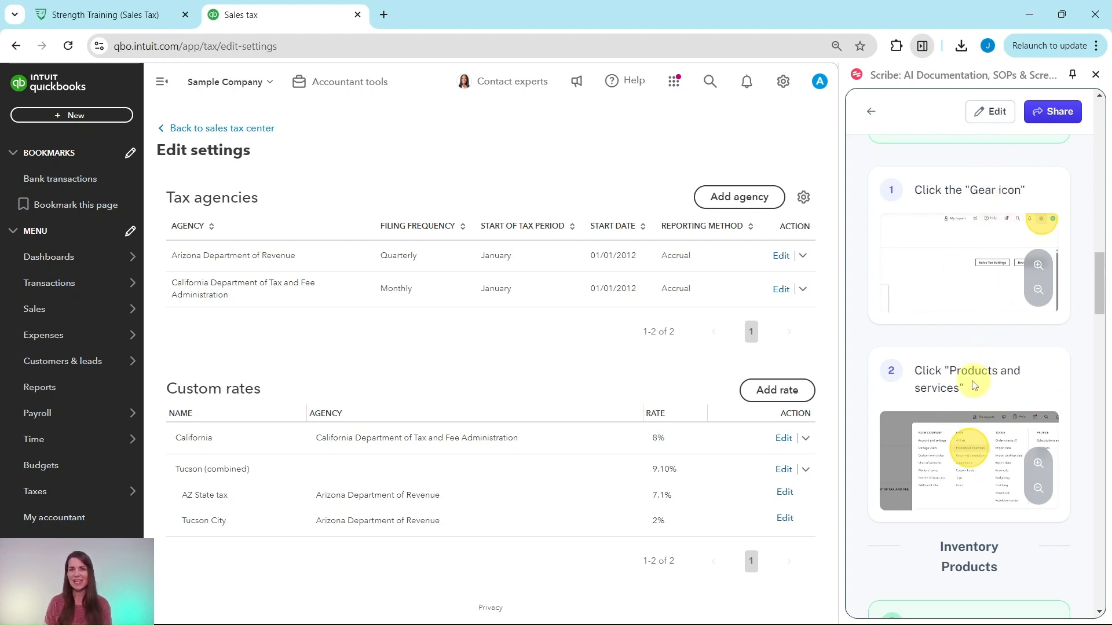
left_click(782, 82)
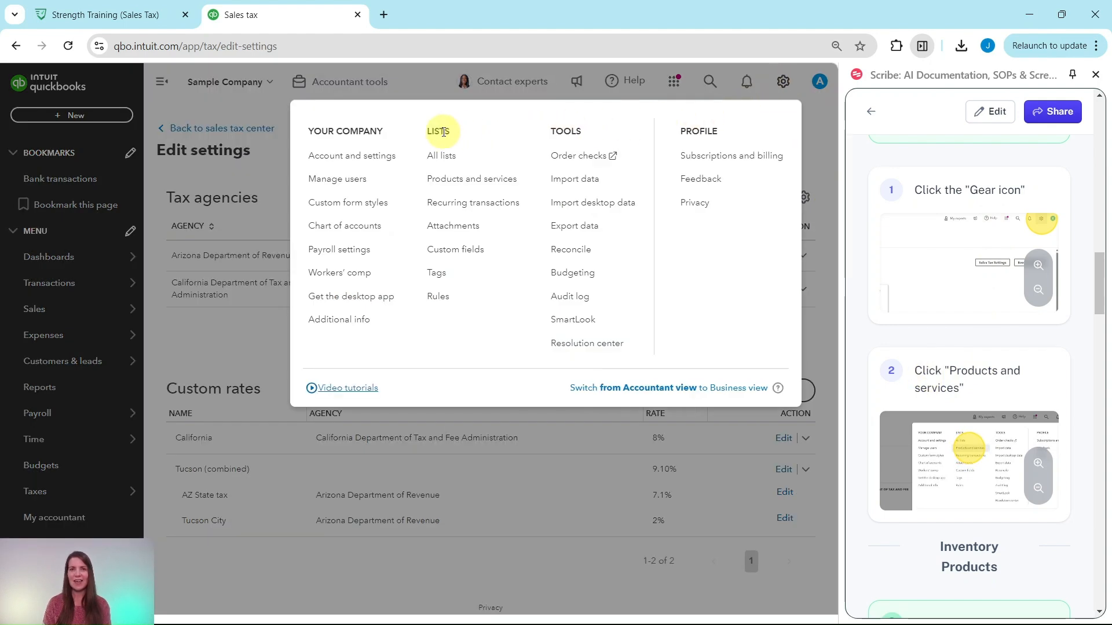
left_click(438, 180)
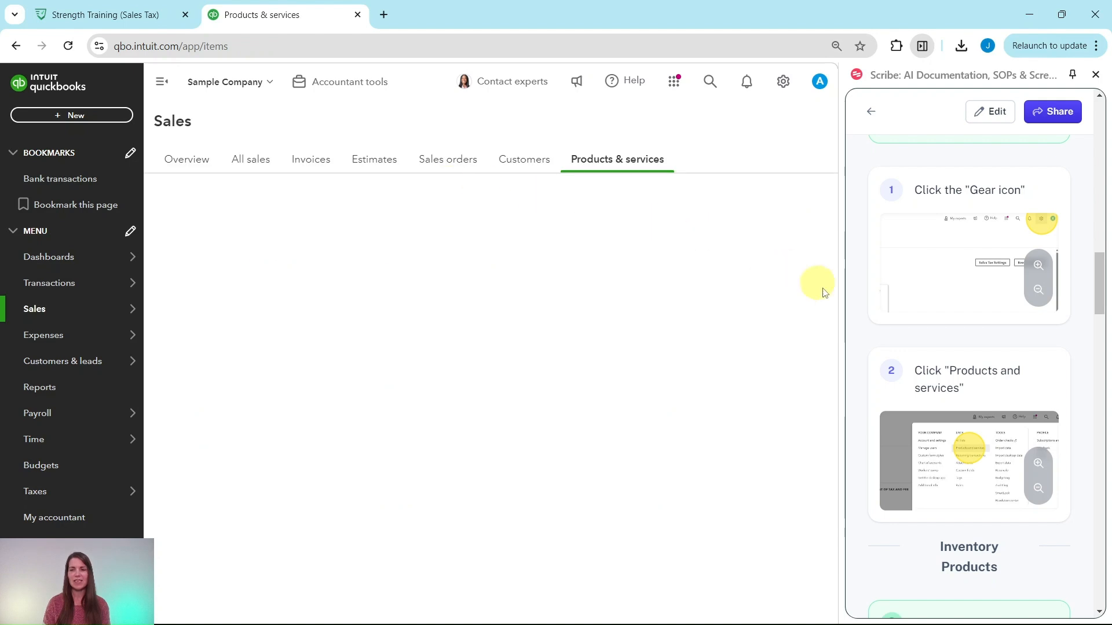
Step: Filter the products and services list by type Inventory and check the taxable setting of each item
scroll(909, 353, "down", 3)
scroll(917, 347, "down", 2)
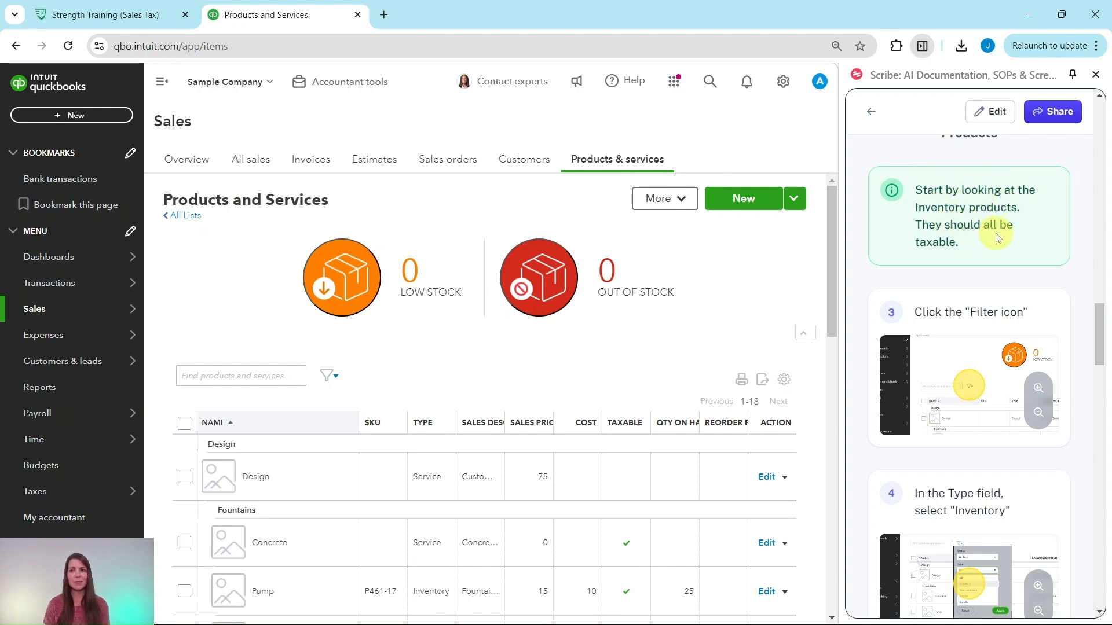
scroll(997, 238, "down", 3)
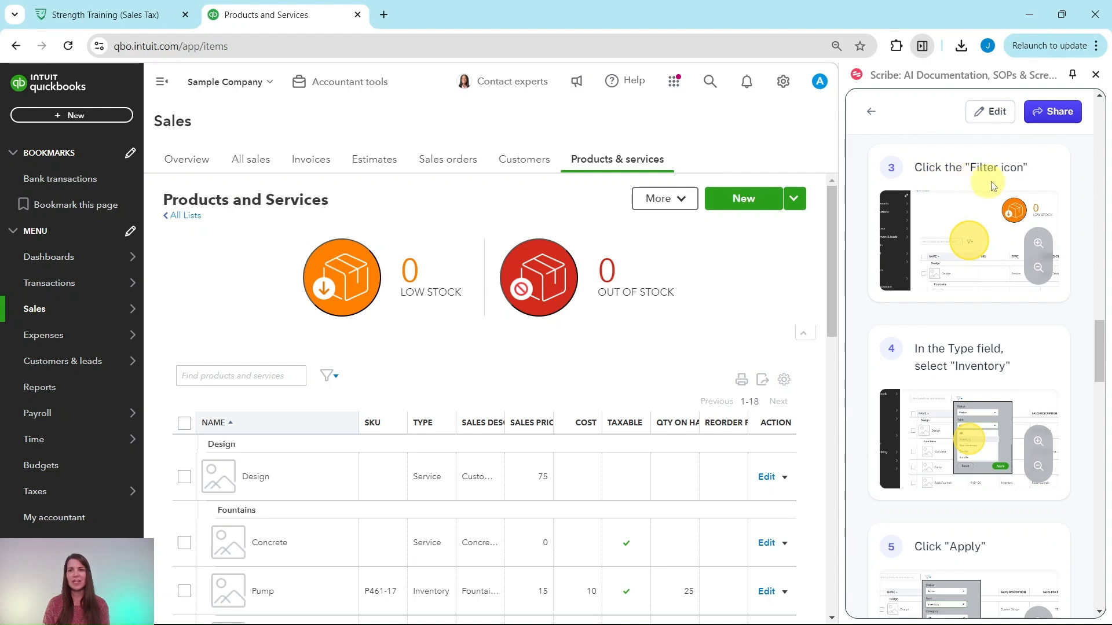
left_click(331, 377)
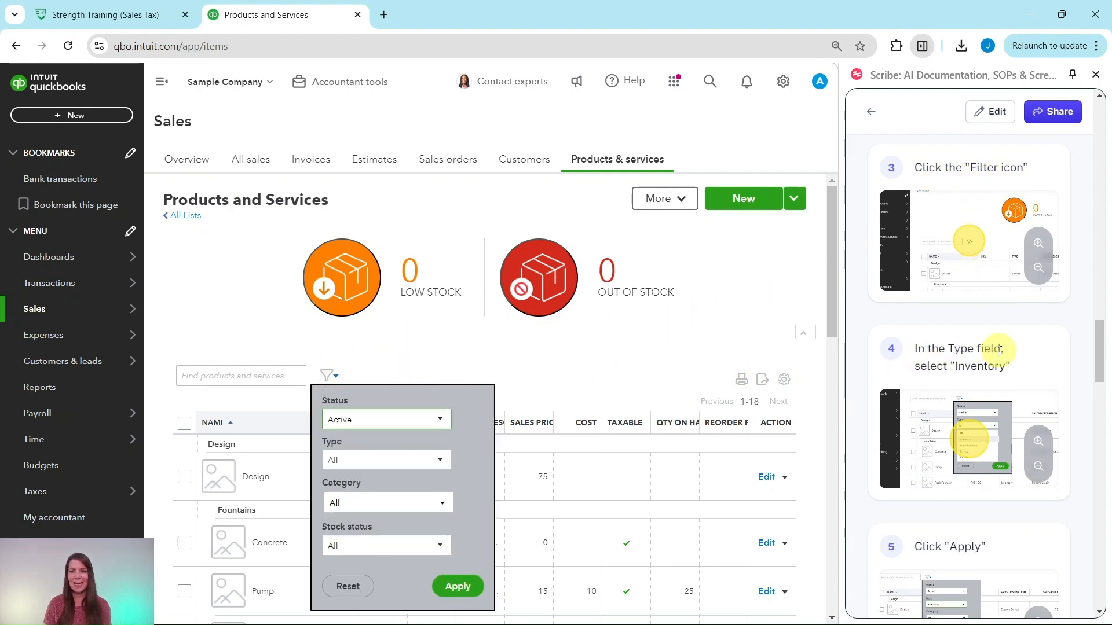
scroll(985, 330, "down", 2)
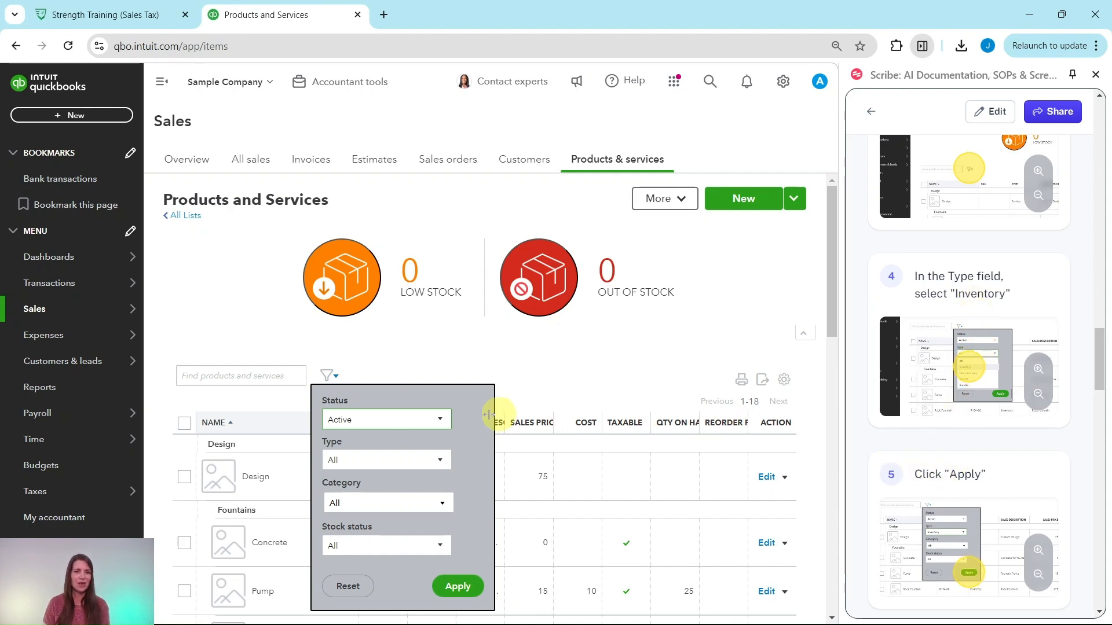
left_click(439, 460)
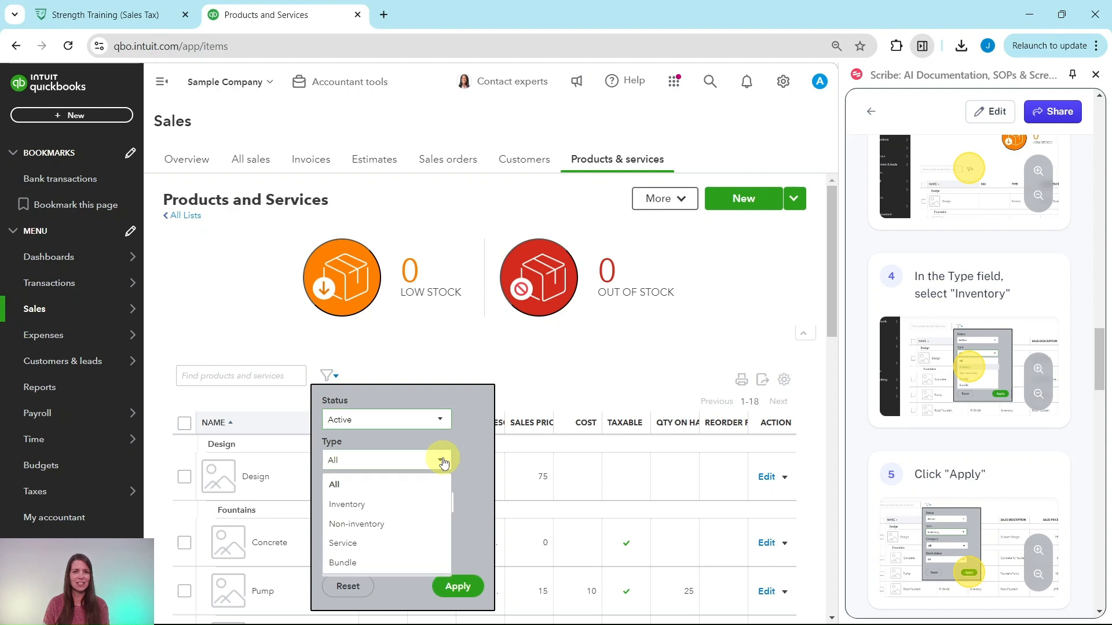
left_click(398, 504)
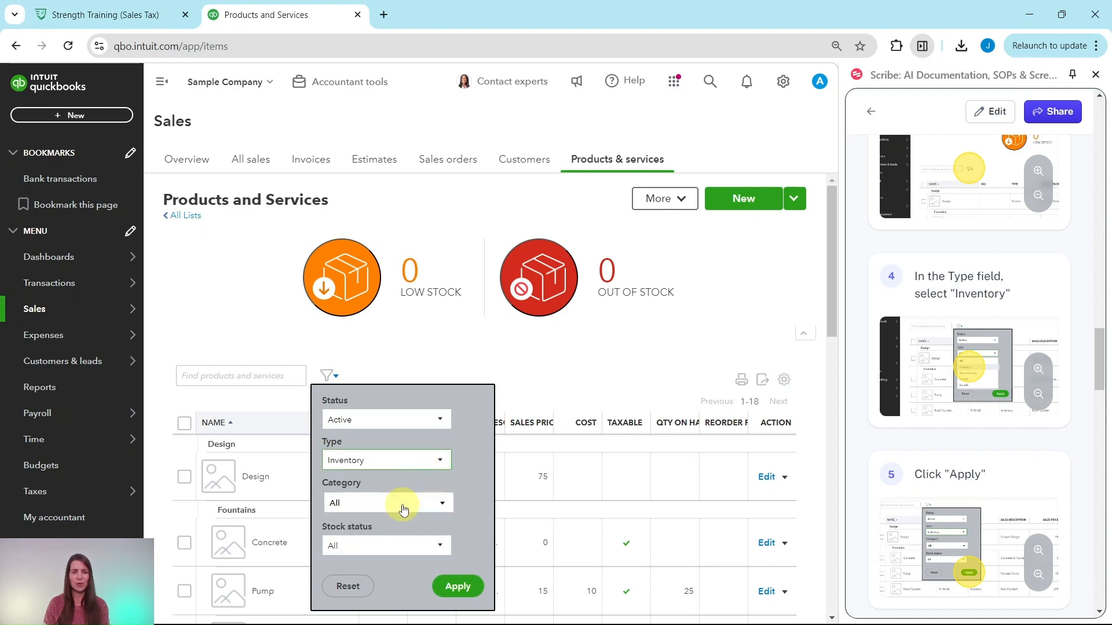
left_click(459, 589)
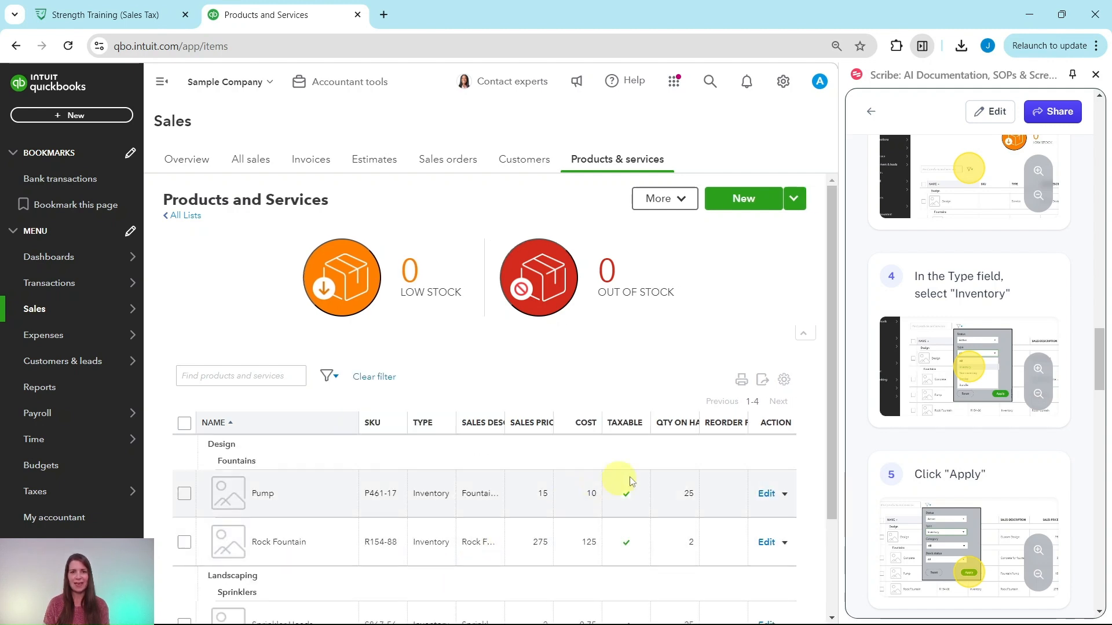
scroll(663, 401, "down", 1)
scroll(663, 401, "down", 1)
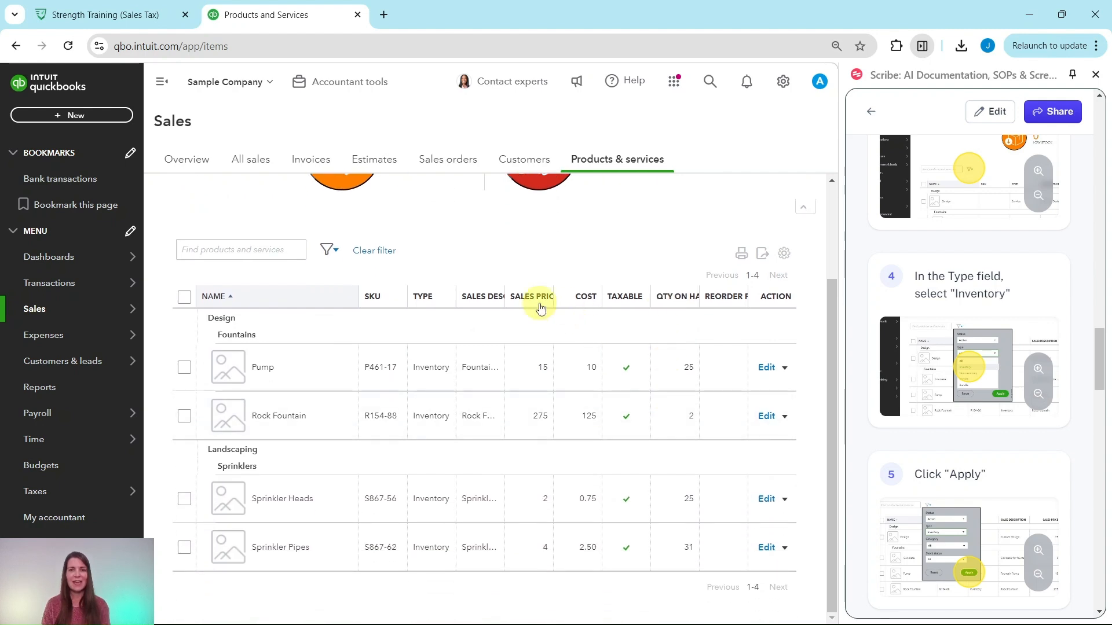
Step: Change the products and services list filter to type Service
scroll(970, 502, "down", 9)
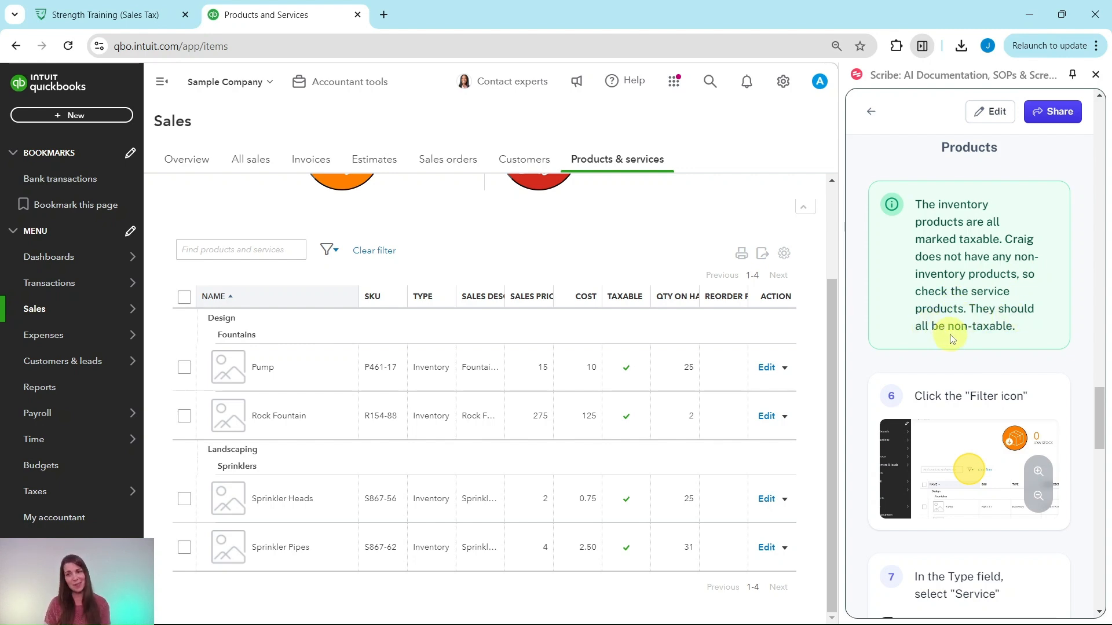
scroll(952, 338, "down", 3)
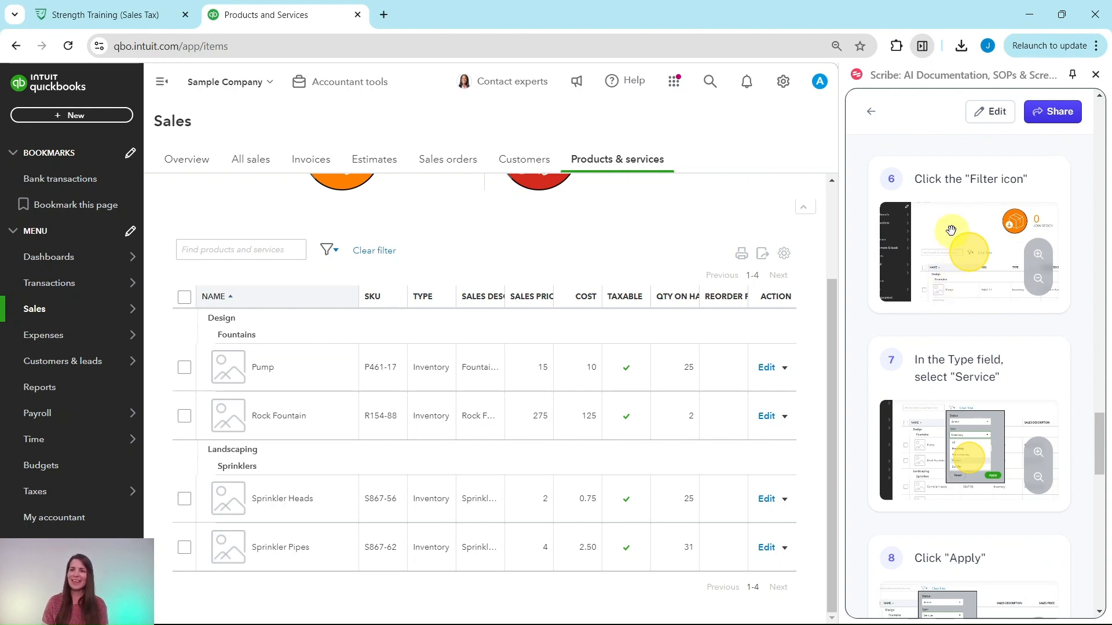
left_click(335, 252)
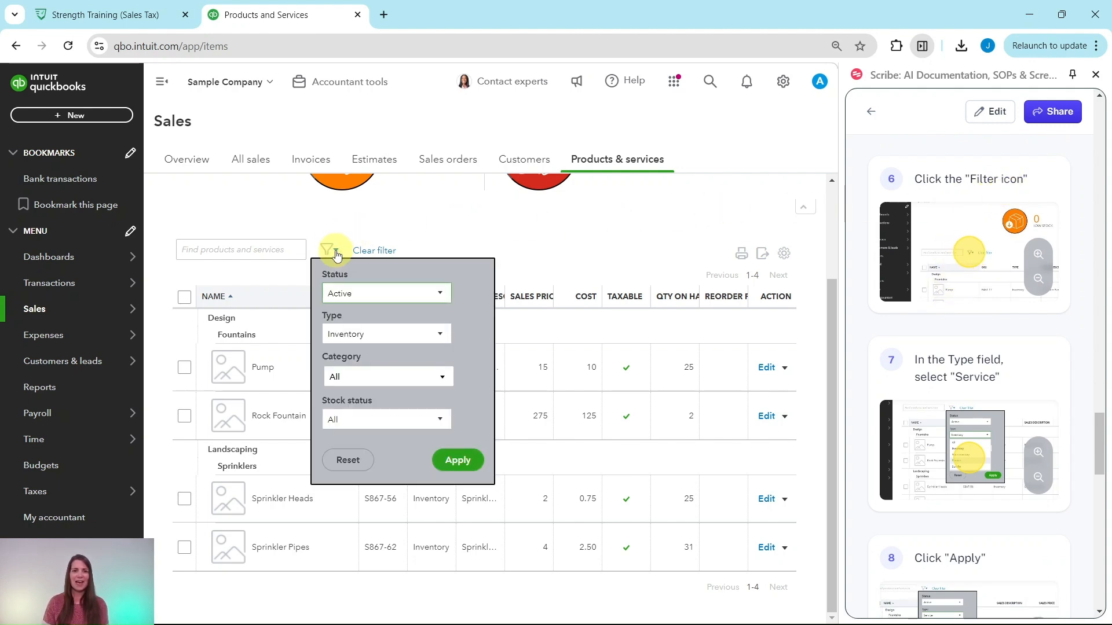
left_click(359, 334)
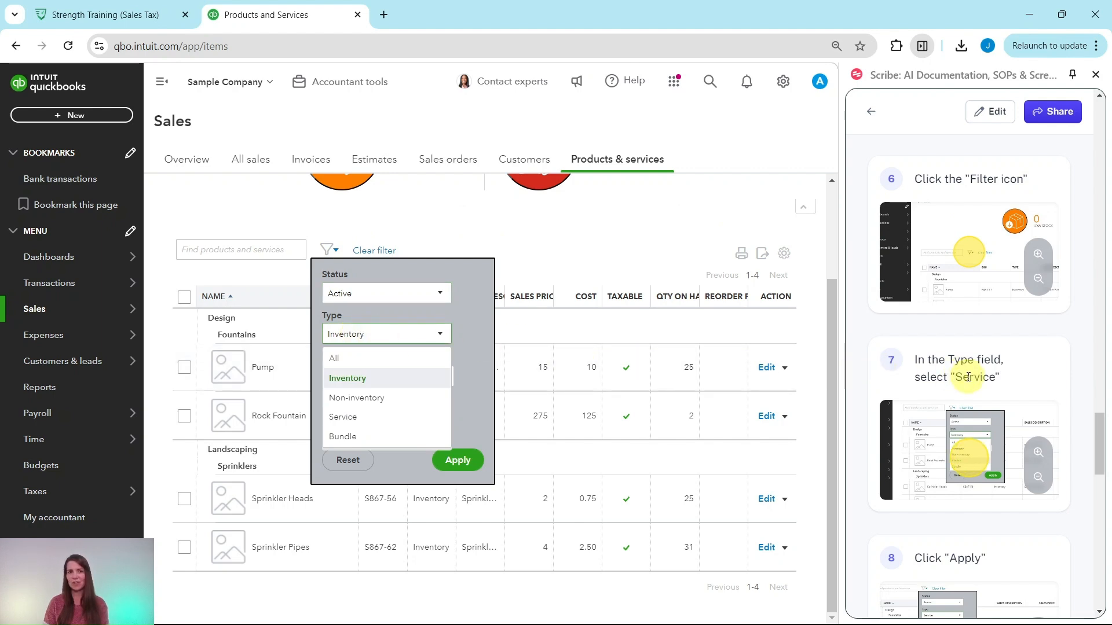
left_click(364, 417)
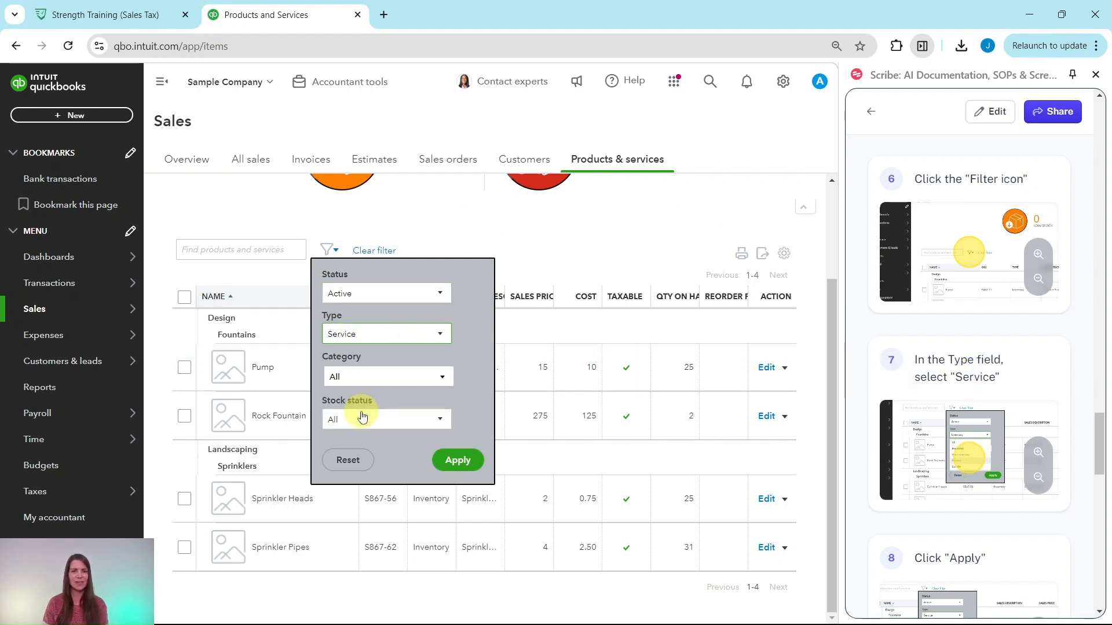
left_click(457, 460)
Step: Examine the taxable settings of the service items and the guide's instructions for editing the Concrete item
scroll(929, 417, "down", 6)
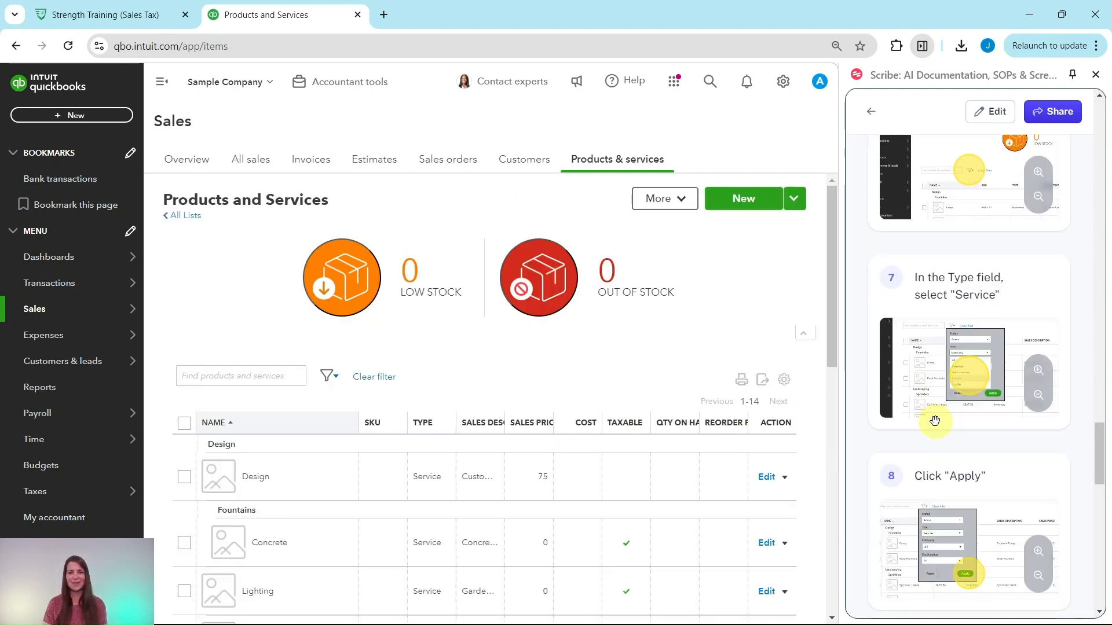
scroll(584, 377, "down", 4)
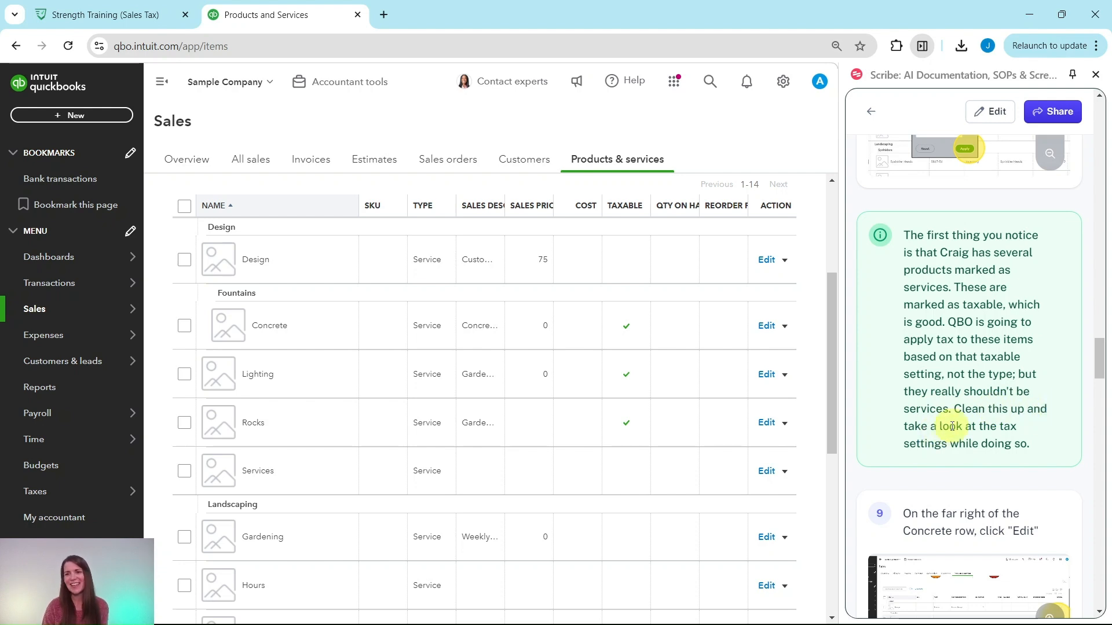
scroll(968, 446, "down", 5)
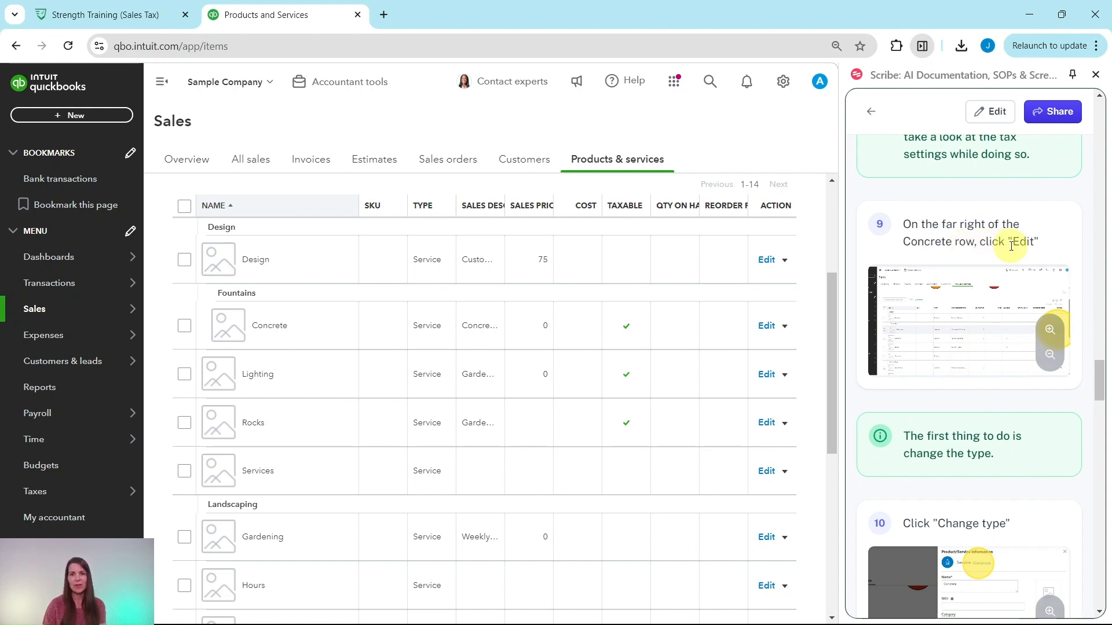
scroll(633, 318, "up", 2)
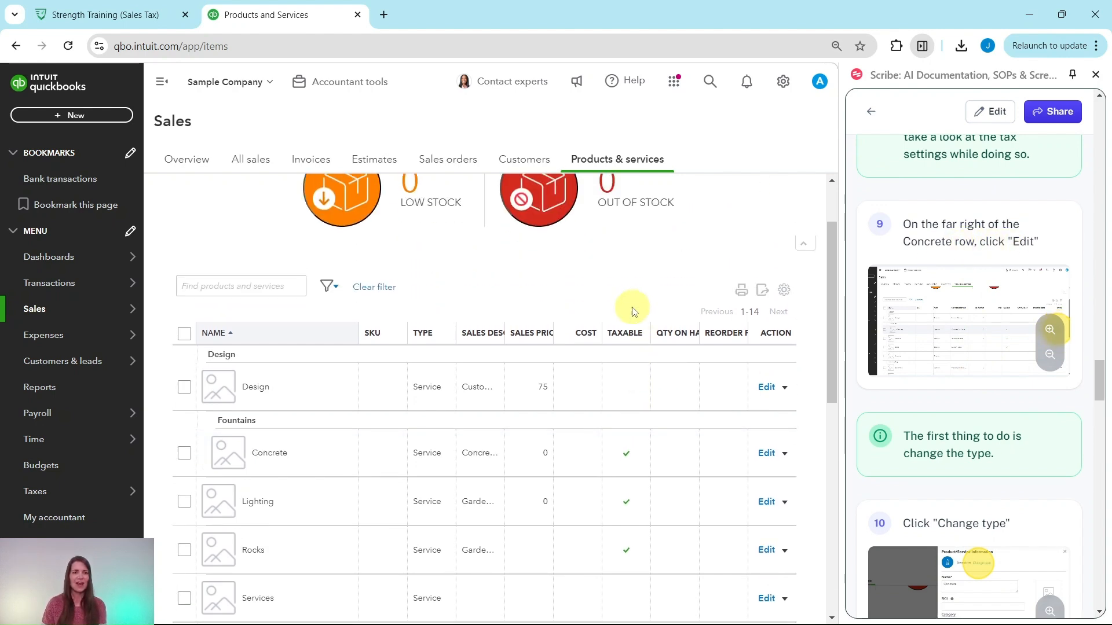
scroll(521, 278, "down", 2)
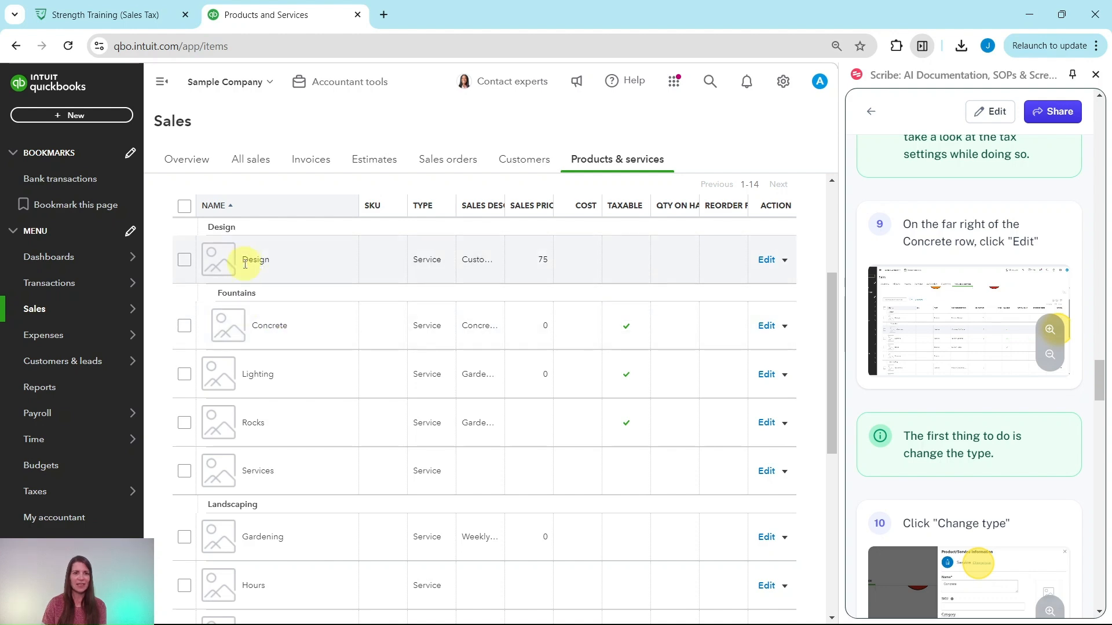
Step: Open the Concrete item for editing and change its type from Service to Non-inventory
left_click(766, 325)
scroll(961, 405, "down", 4)
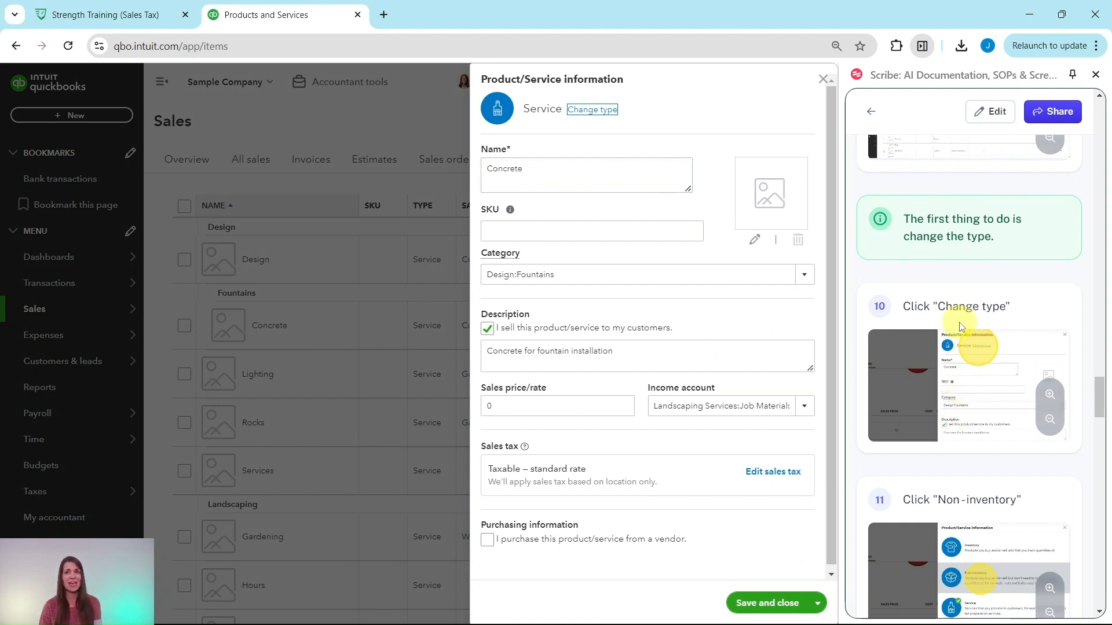
left_click(591, 110)
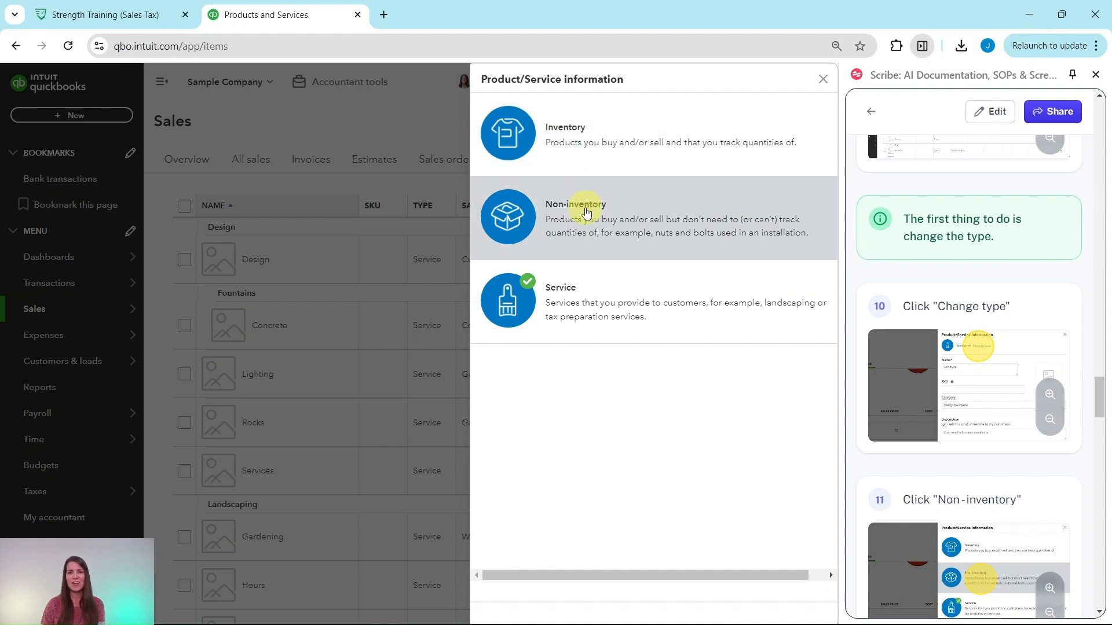
left_click(590, 223)
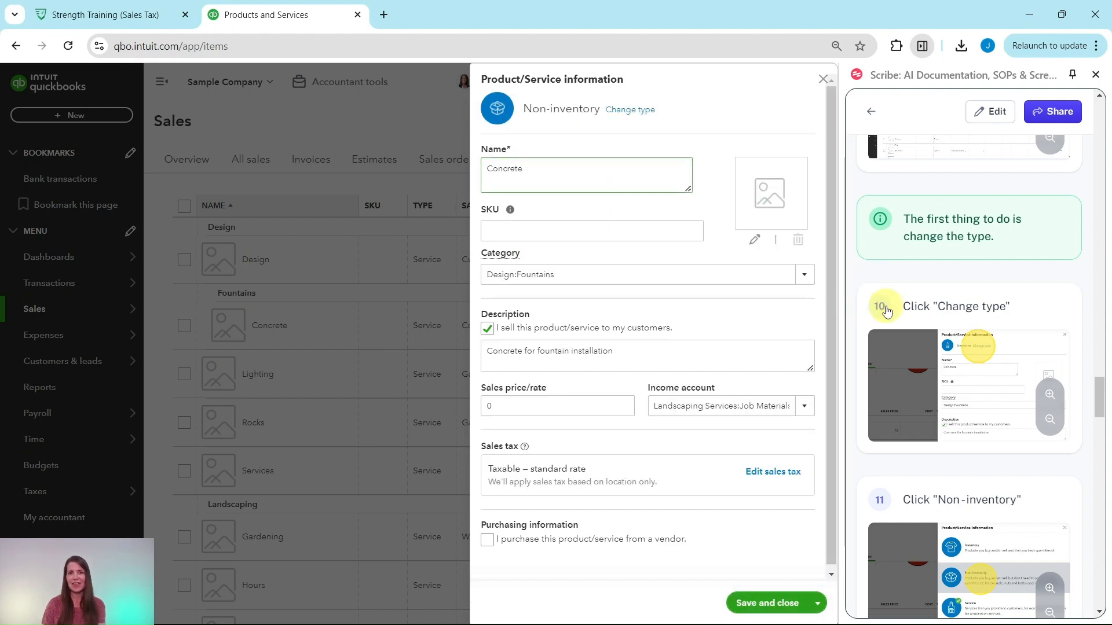
Step: Examine the sales tax category and taxability options for the Concrete item alongside the guide's notes, and return to the item details without changes
scroll(910, 314, "down", 3)
scroll(910, 314, "down", 6)
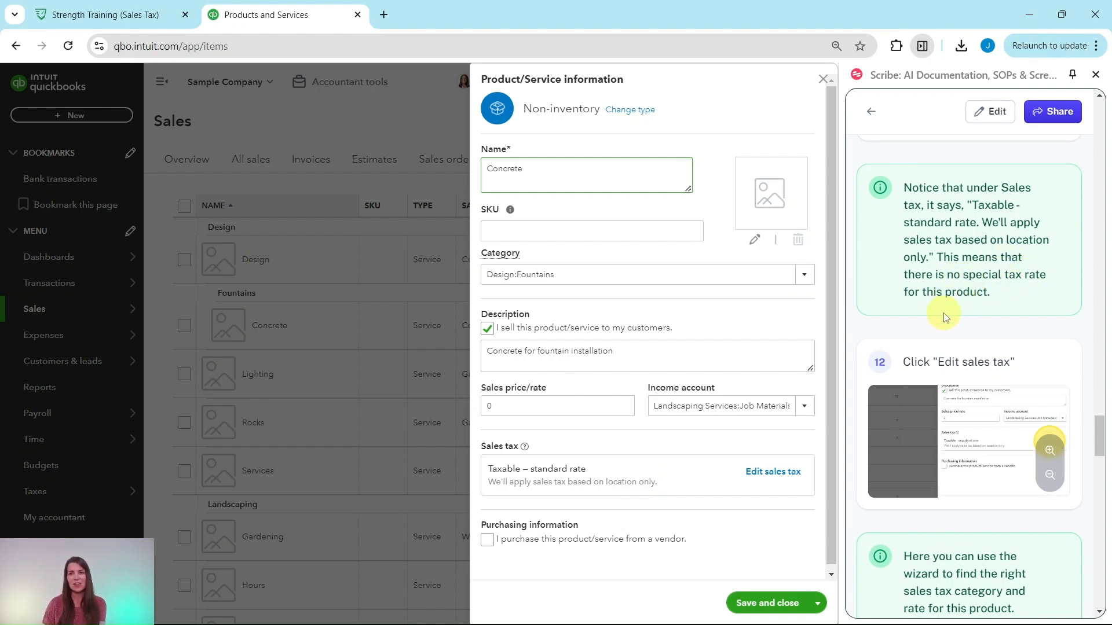
scroll(941, 324, "down", 3)
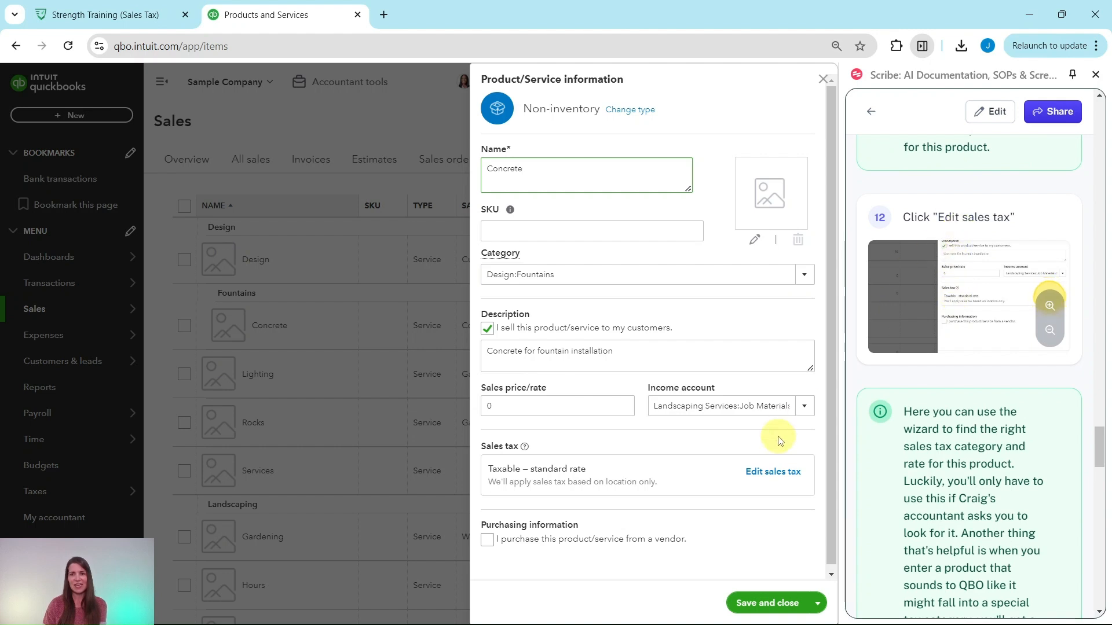
left_click(773, 473)
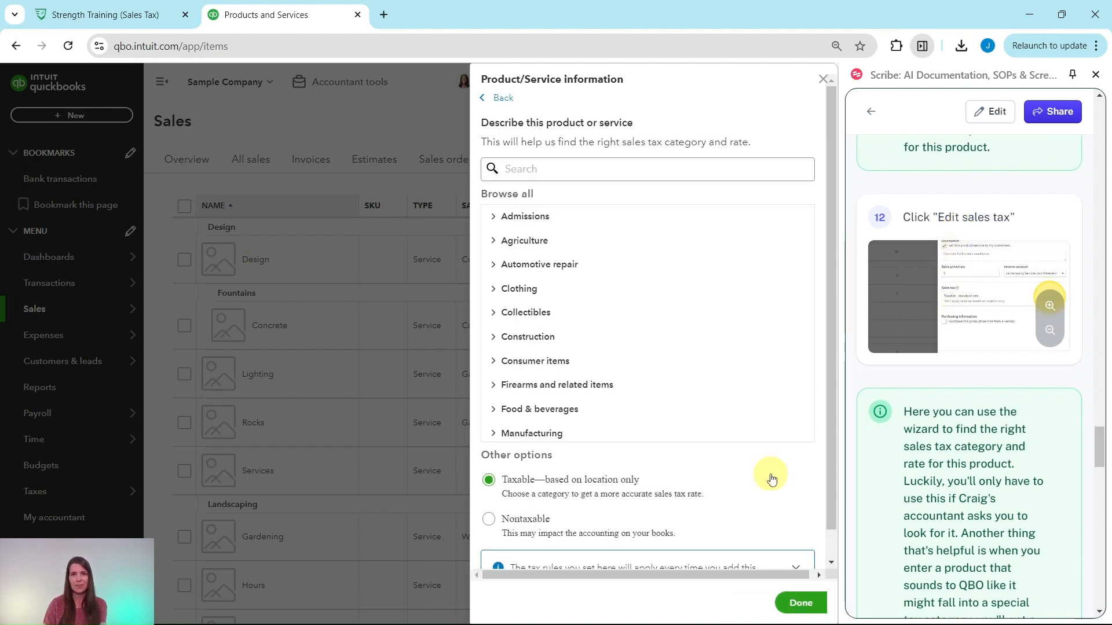
scroll(885, 400, "down", 5)
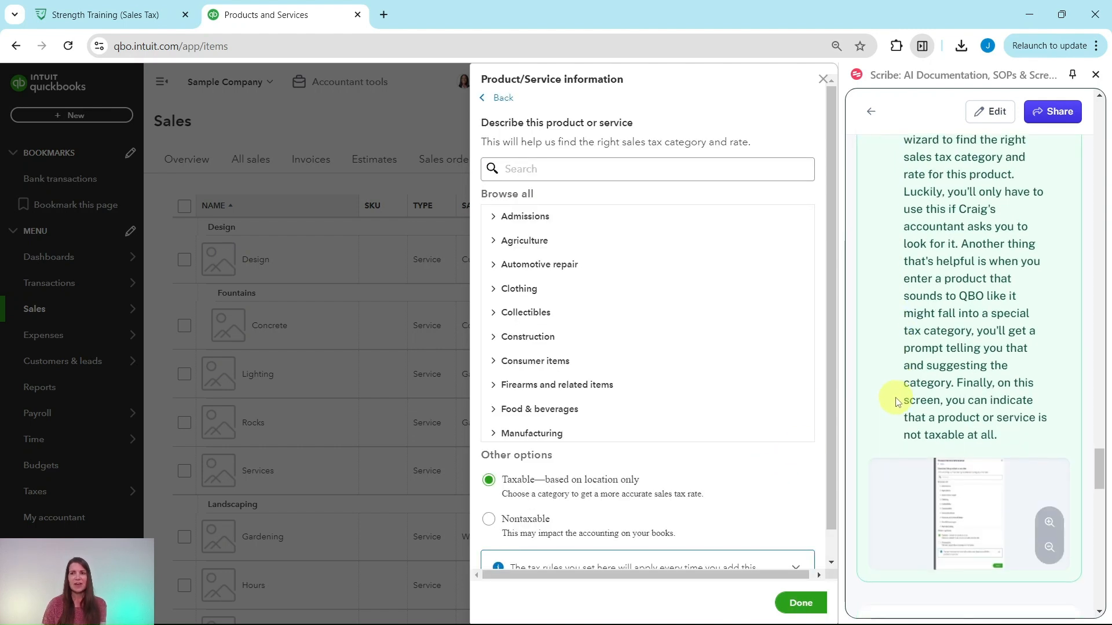
scroll(886, 403, "up", 1)
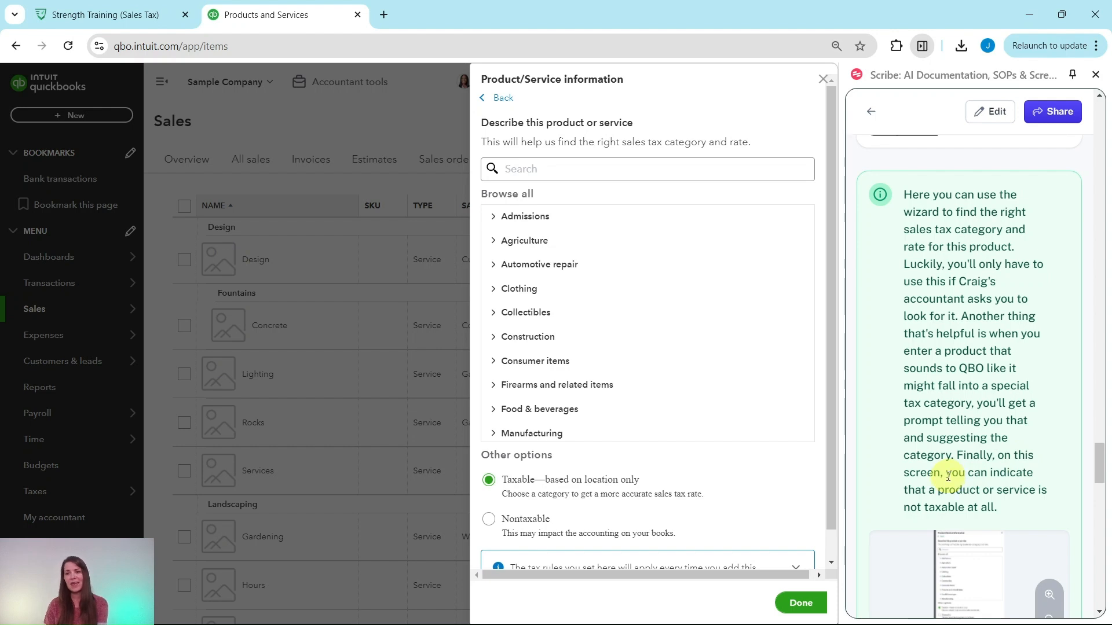
scroll(1016, 490, "down", 3)
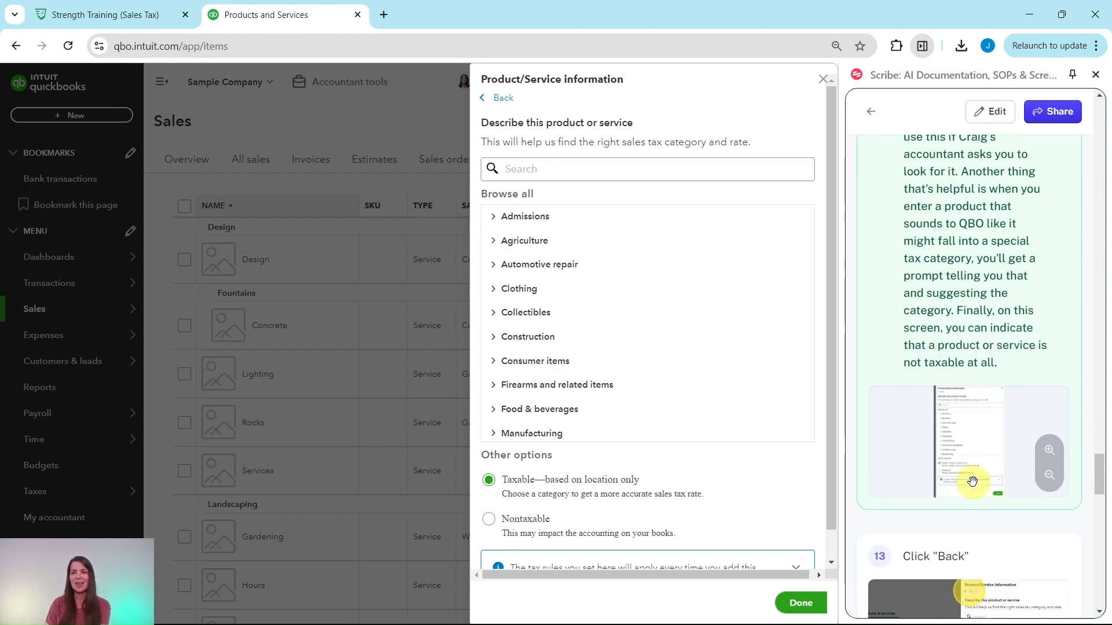
scroll(739, 480, "down", 1)
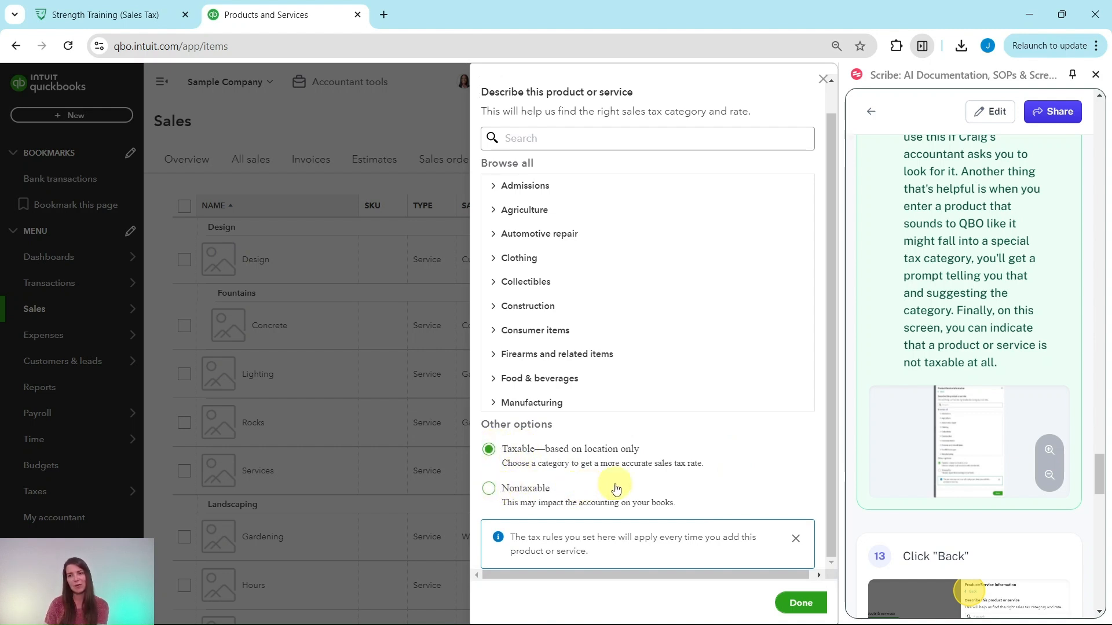
scroll(724, 458, "up", 2)
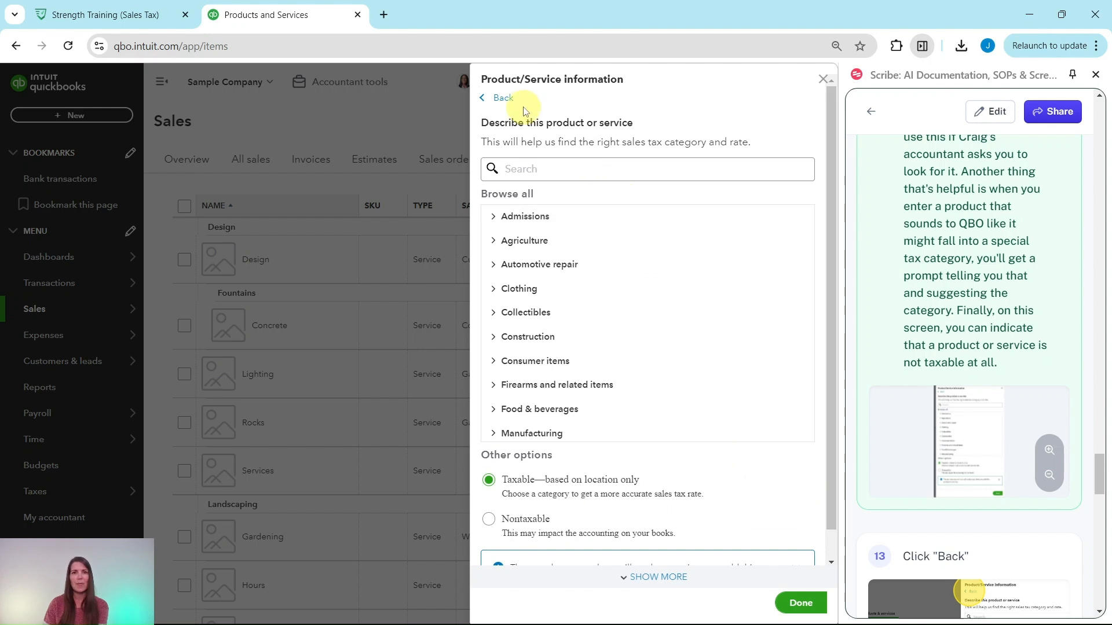
left_click(501, 102)
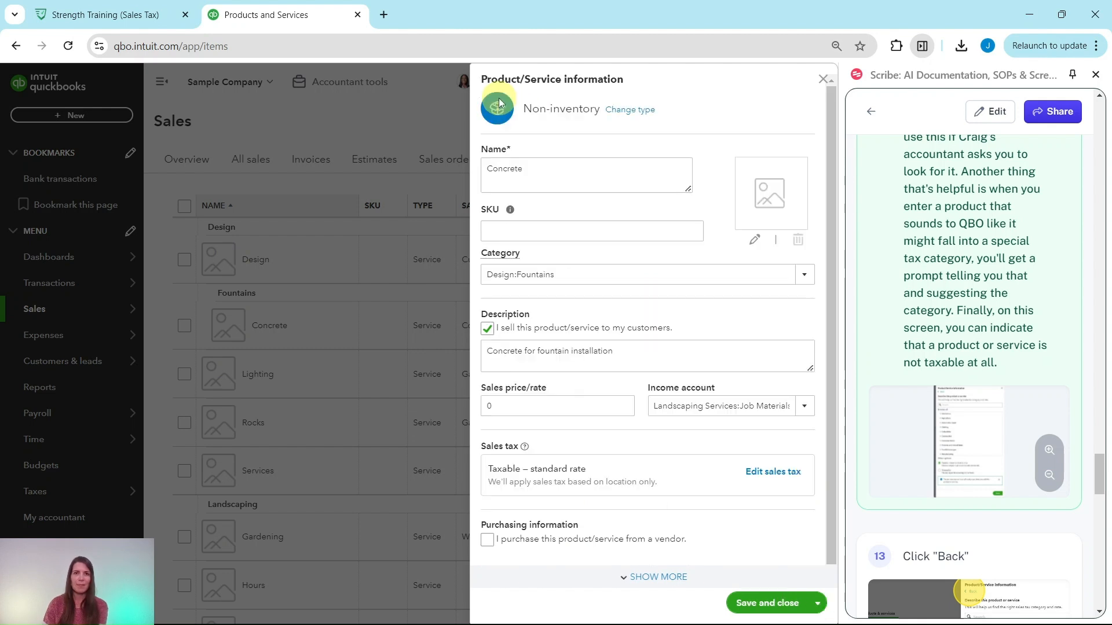
Step: Check the guide's closing instructions for the Concrete item, and save and close it
scroll(1020, 515, "down", 1)
scroll(1020, 515, "down", 4)
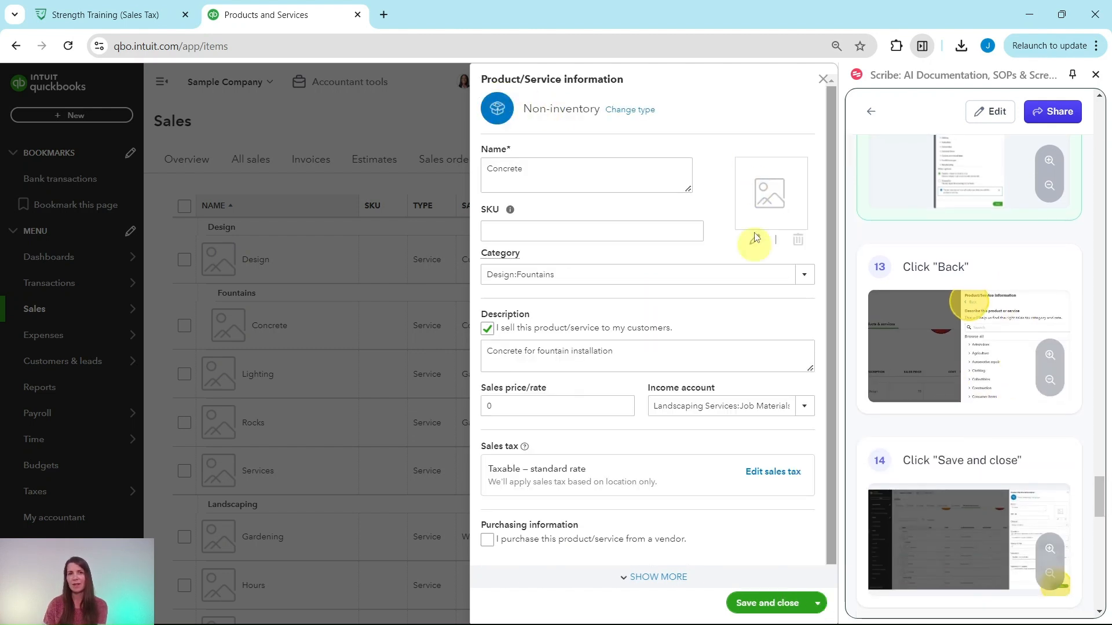
scroll(988, 477, "down", 3)
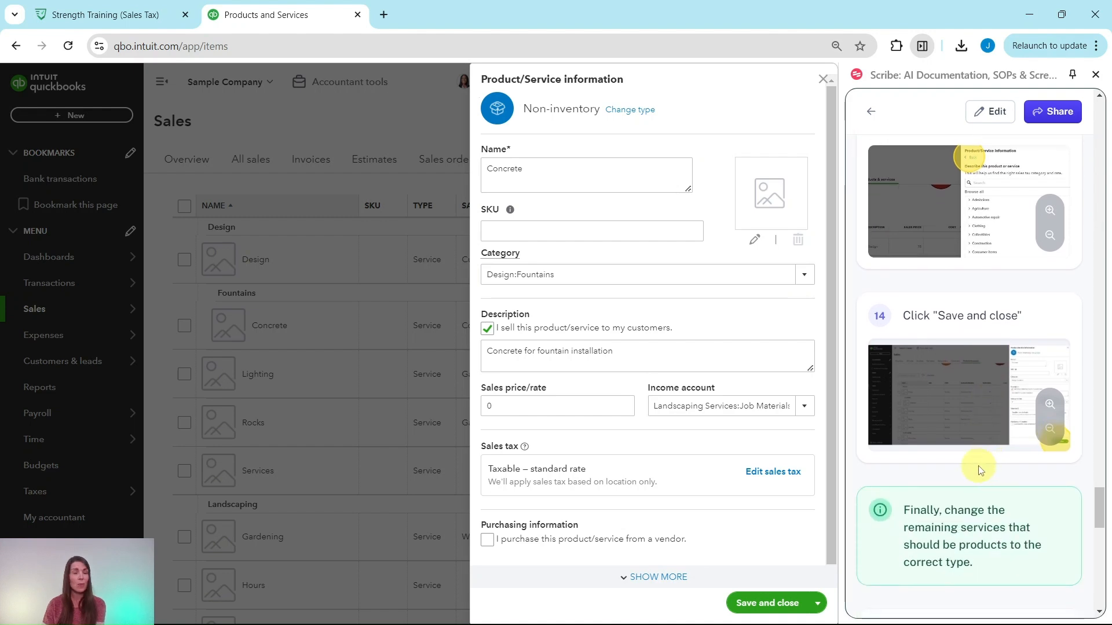
left_click(767, 605)
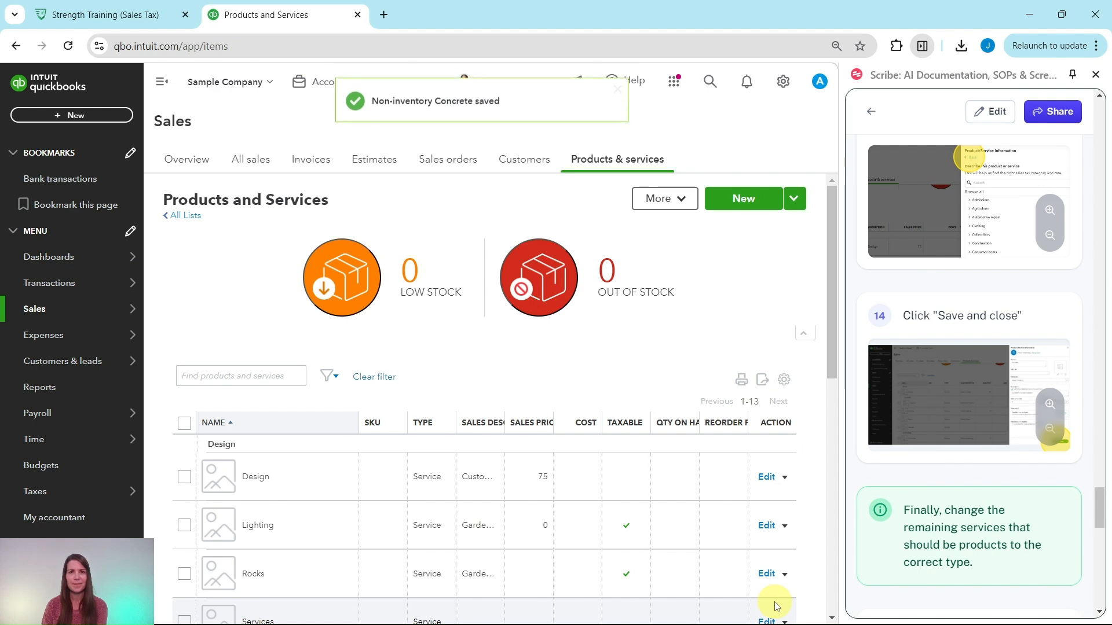
Step: Convert the Lighting, Rocks, Soil and Sod services to non-inventory items in a single batch action
scroll(988, 457, "down", 5)
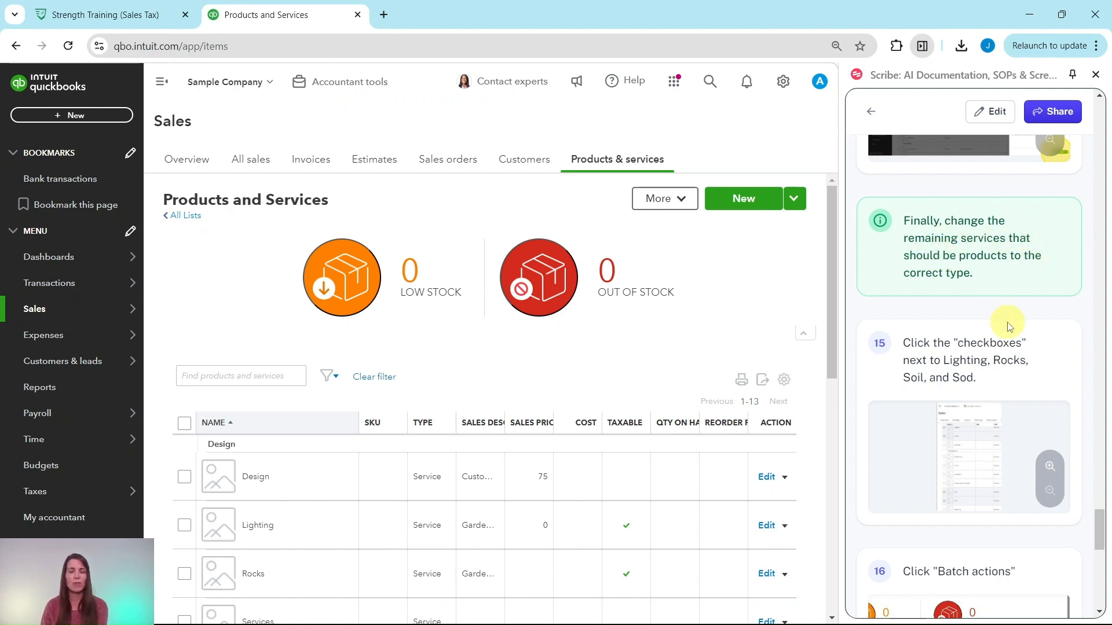
scroll(992, 322, "down", 3)
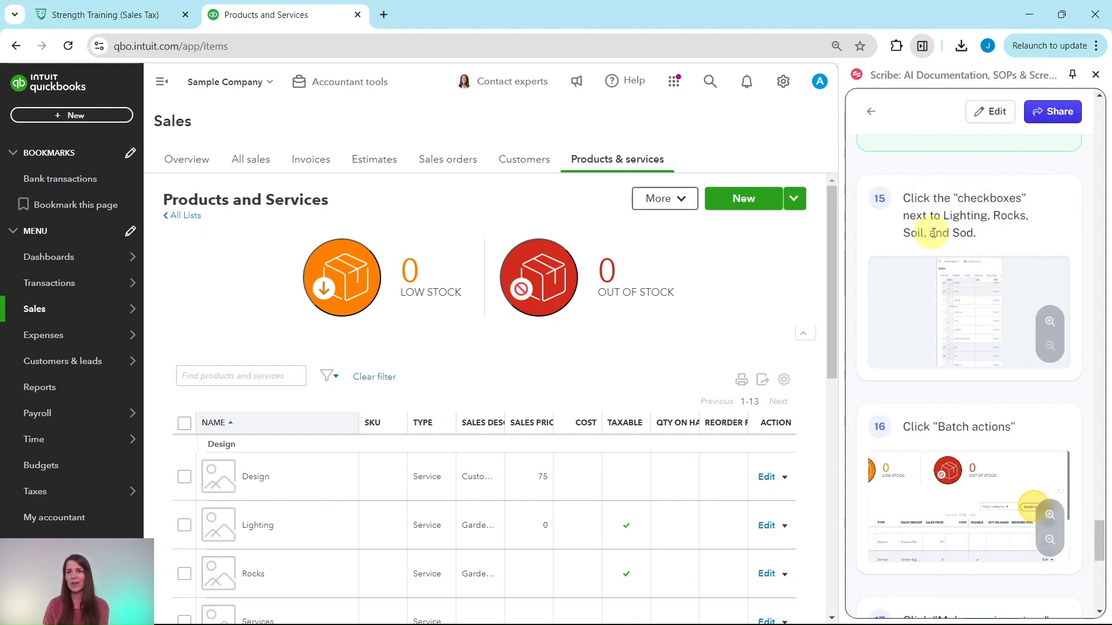
scroll(232, 231, "down", 3)
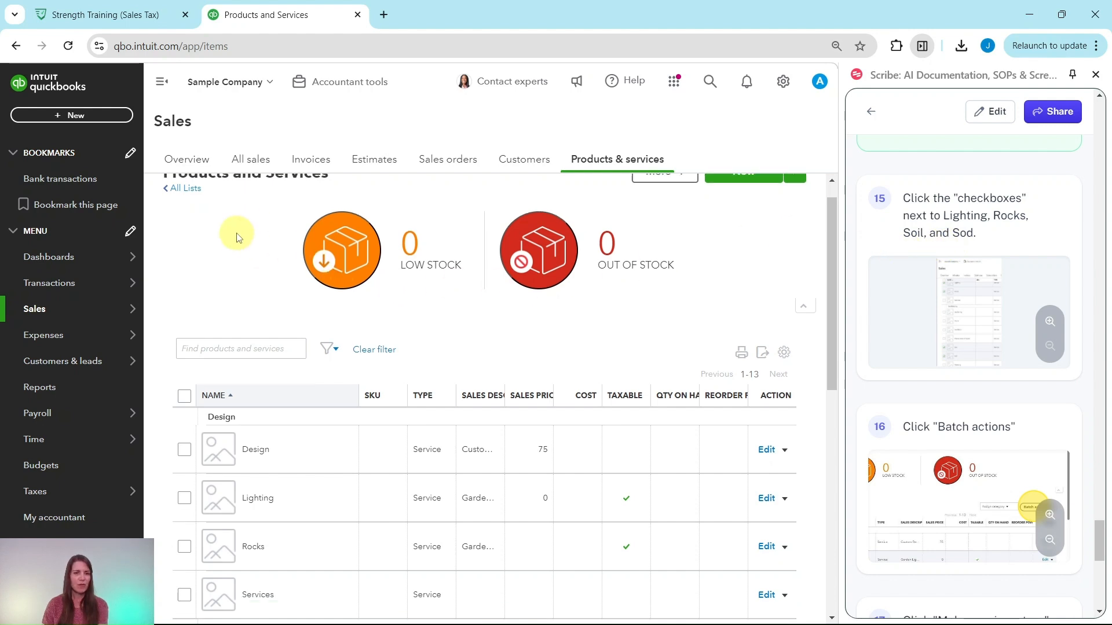
scroll(230, 227, "down", 1)
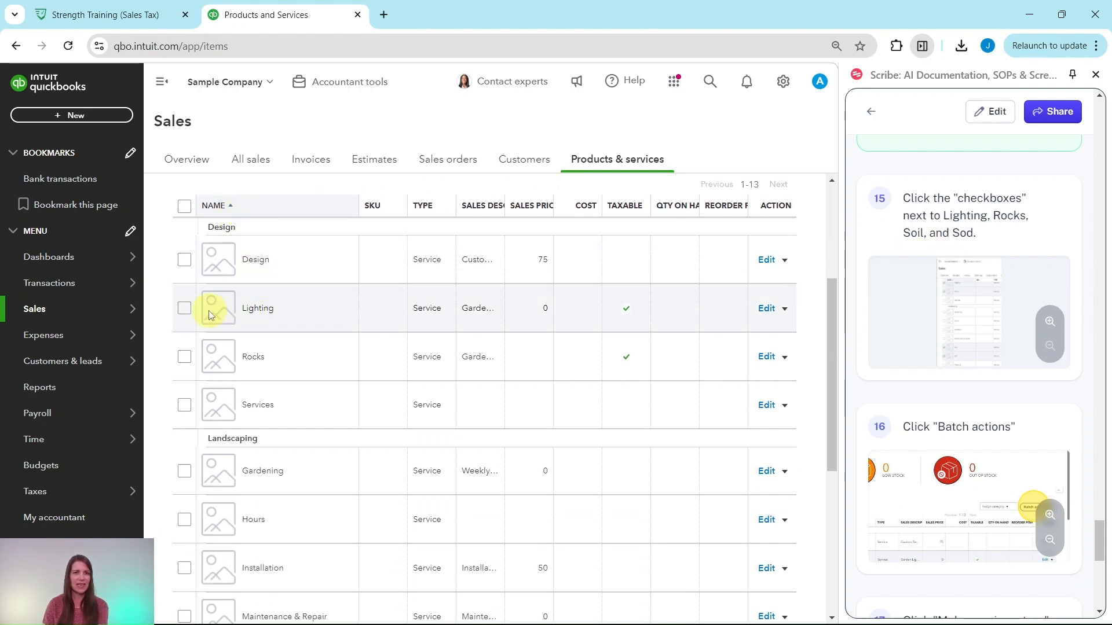
left_click(184, 309)
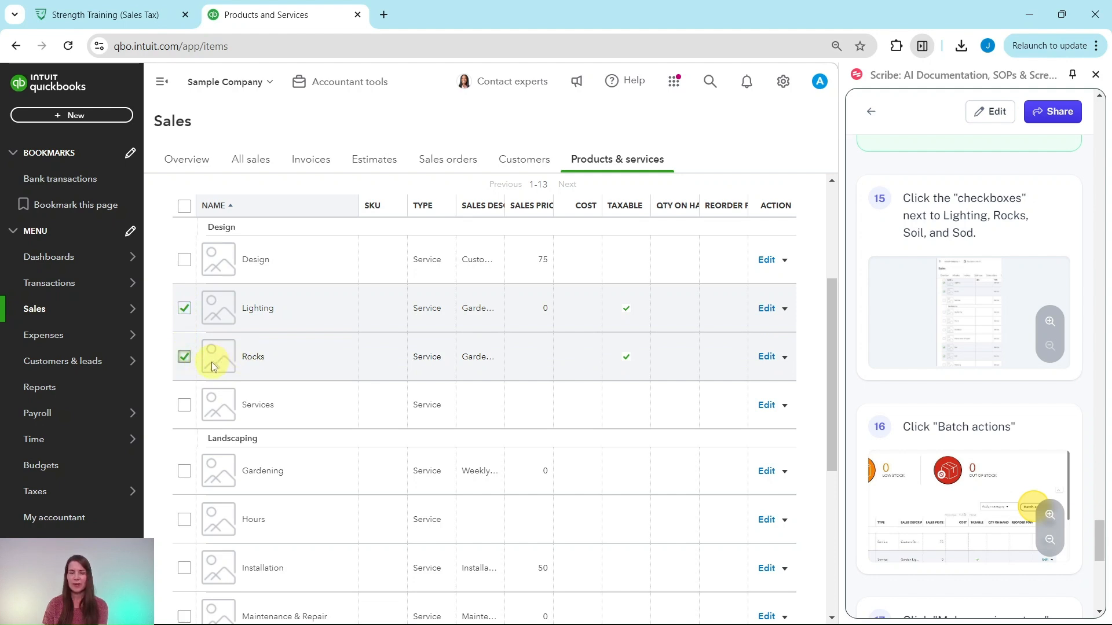
scroll(211, 361, "down", 5)
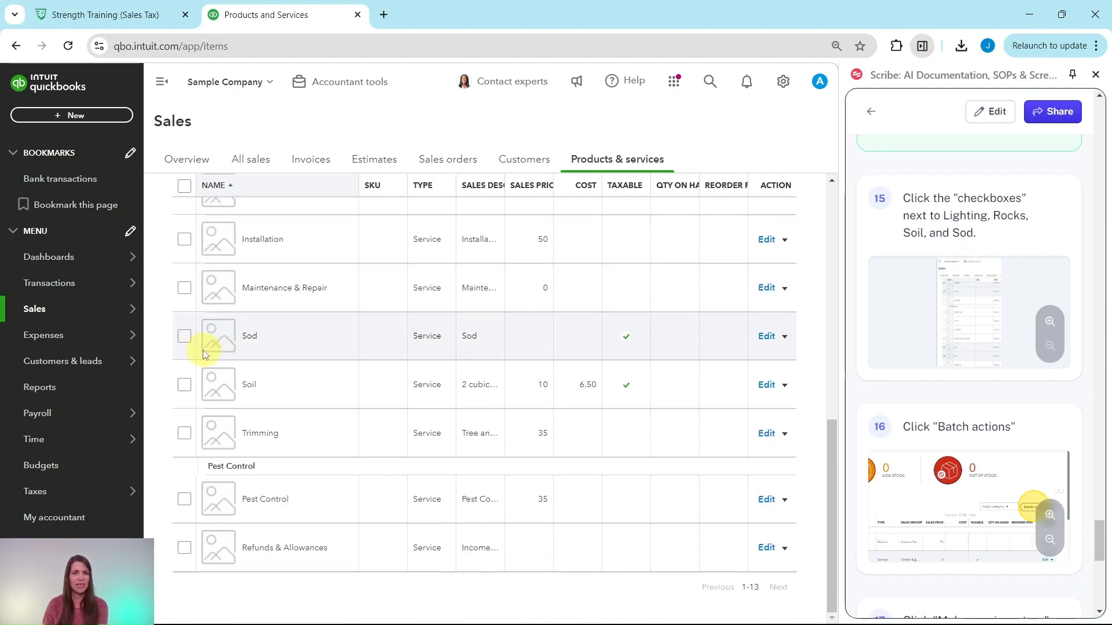
left_click(184, 385)
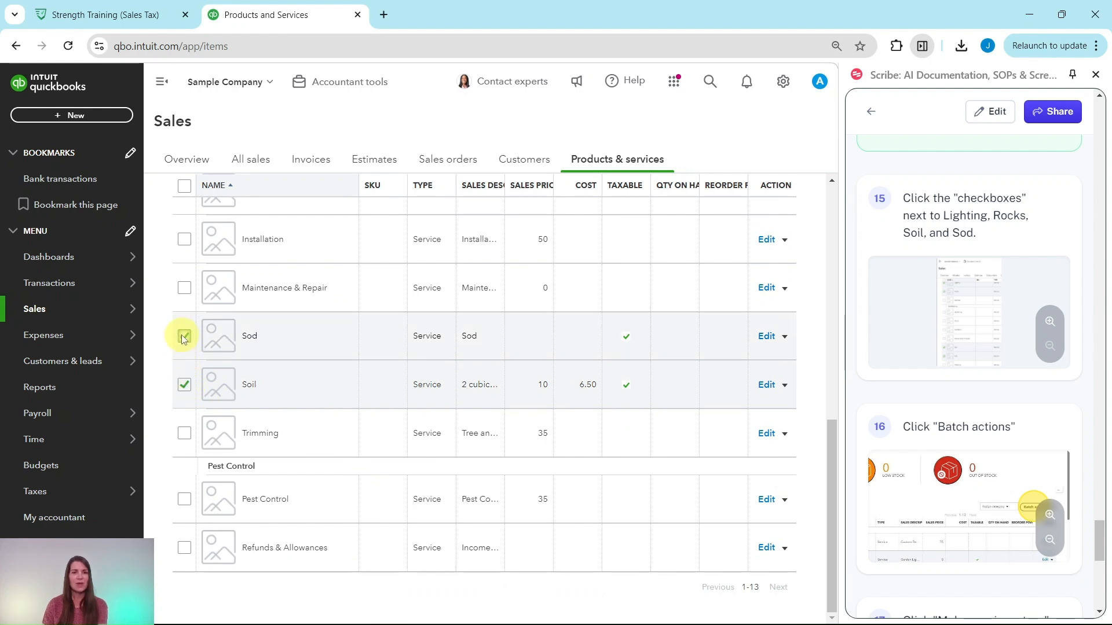
scroll(185, 347, "up", 7)
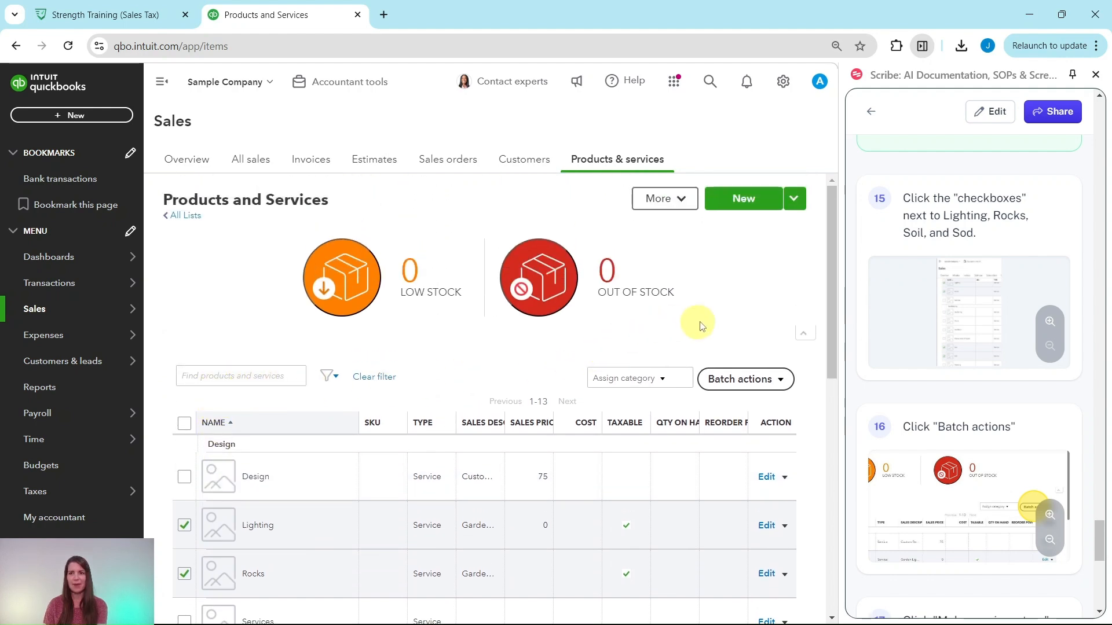
left_click(768, 380)
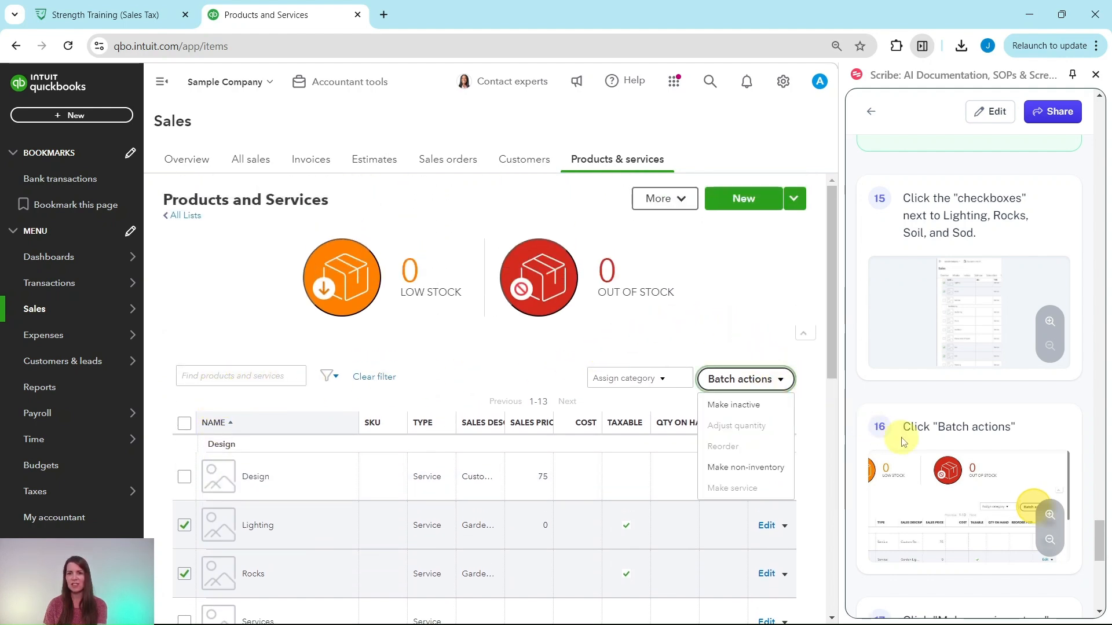
scroll(909, 439, "down", 6)
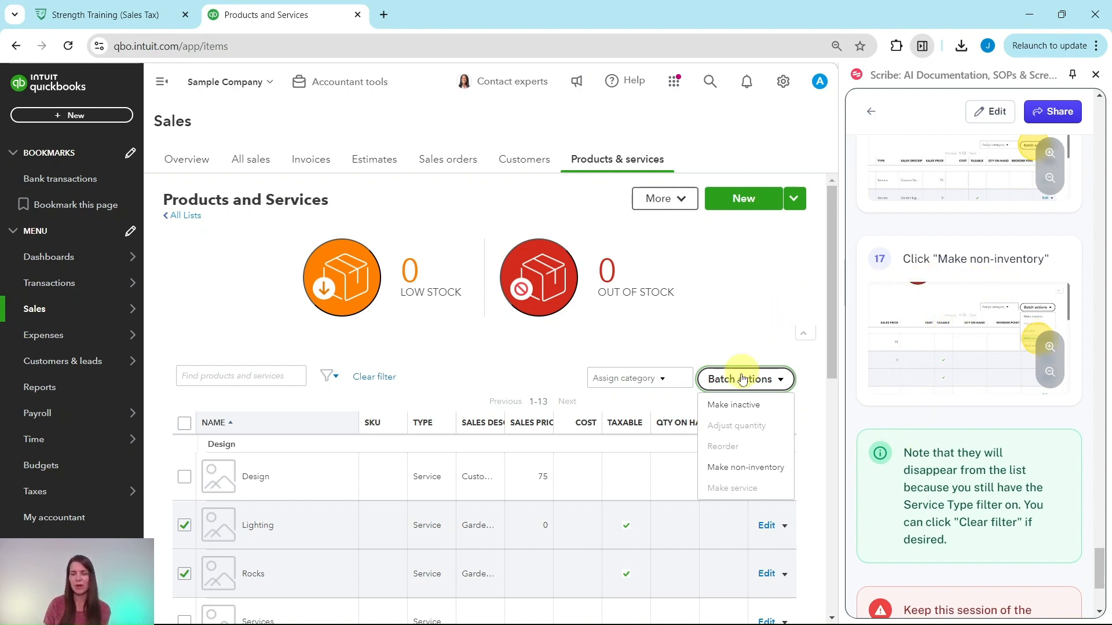
left_click(742, 466)
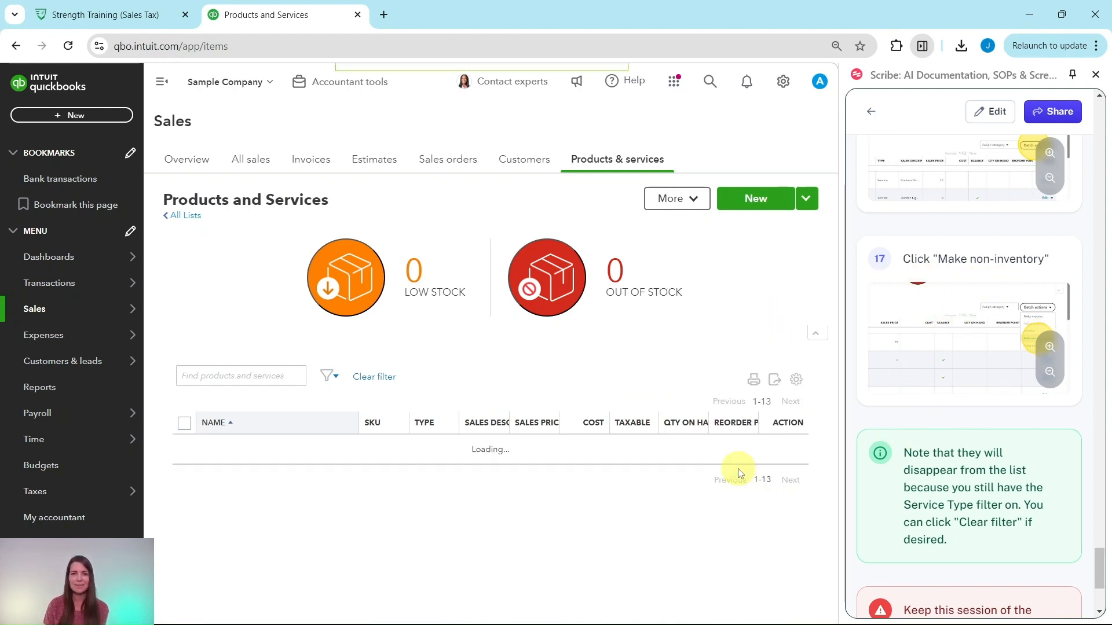
Step: Review the items remaining in the Service-filtered list for type and taxable setting, and read the guide's final notes
scroll(698, 469, "down", 4)
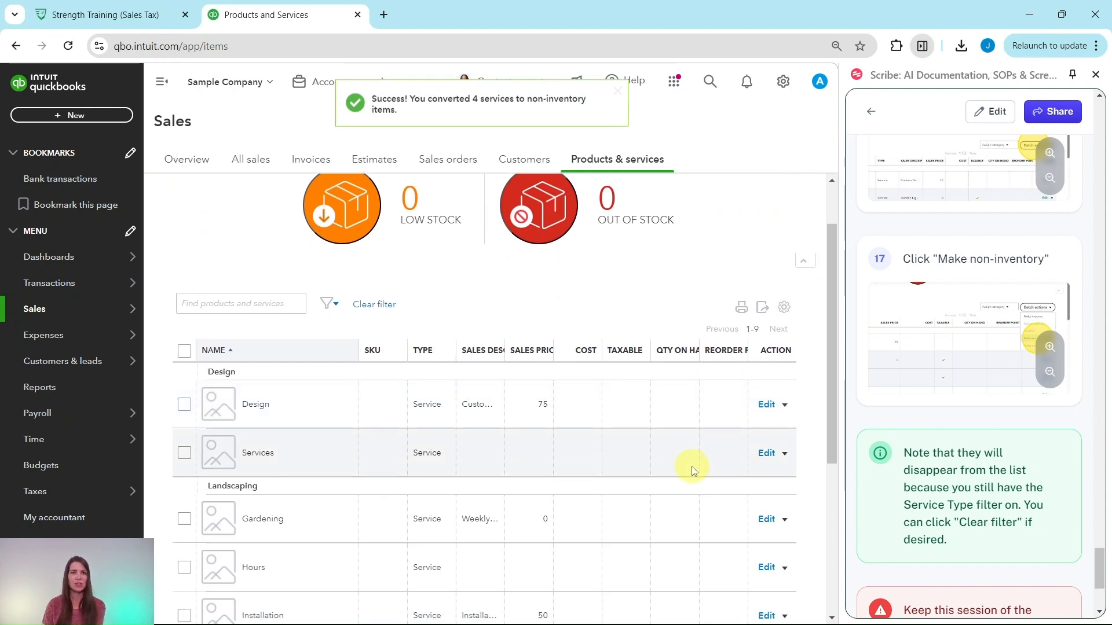
scroll(668, 475, "down", 1)
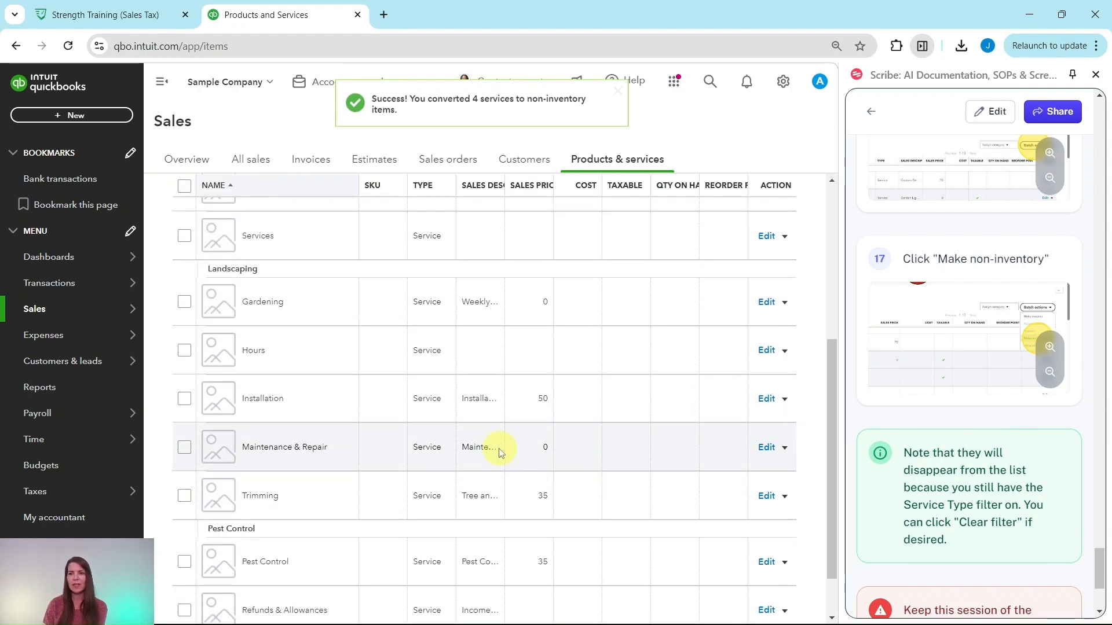
scroll(595, 323, "up", 4)
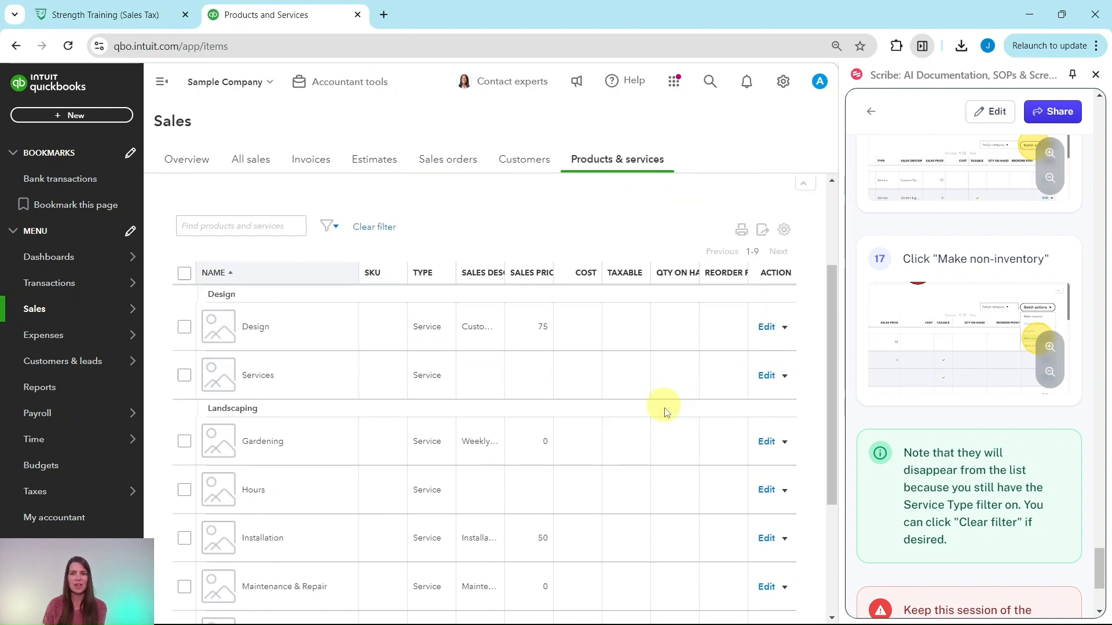
scroll(960, 475, "down", 2)
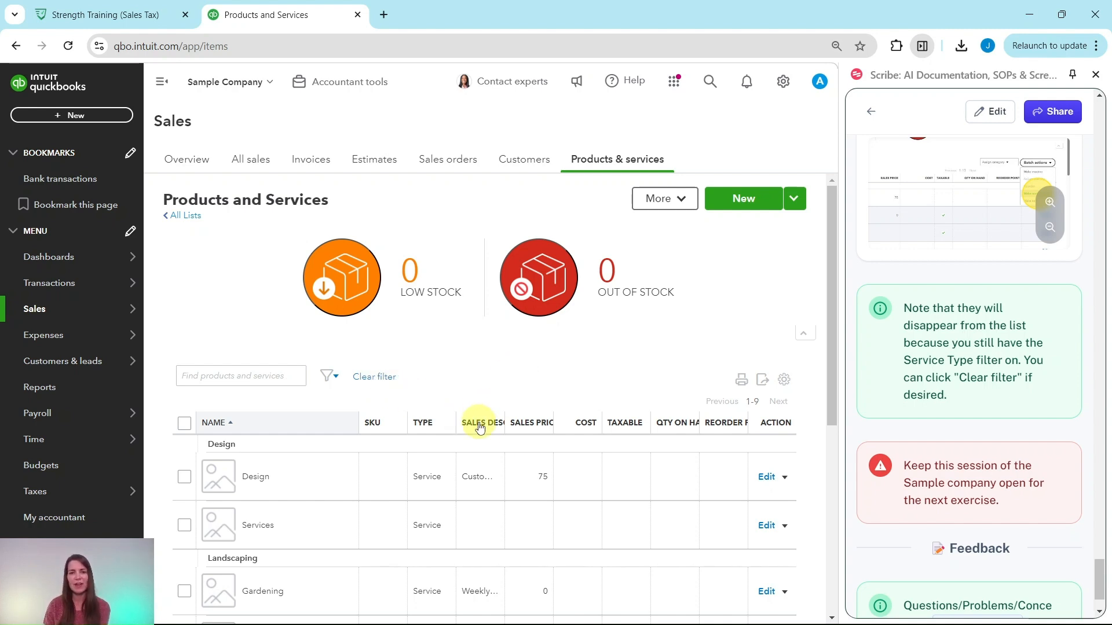
scroll(487, 453, "down", 1)
scroll(481, 376, "down", 5)
scroll(483, 492, "down", 1)
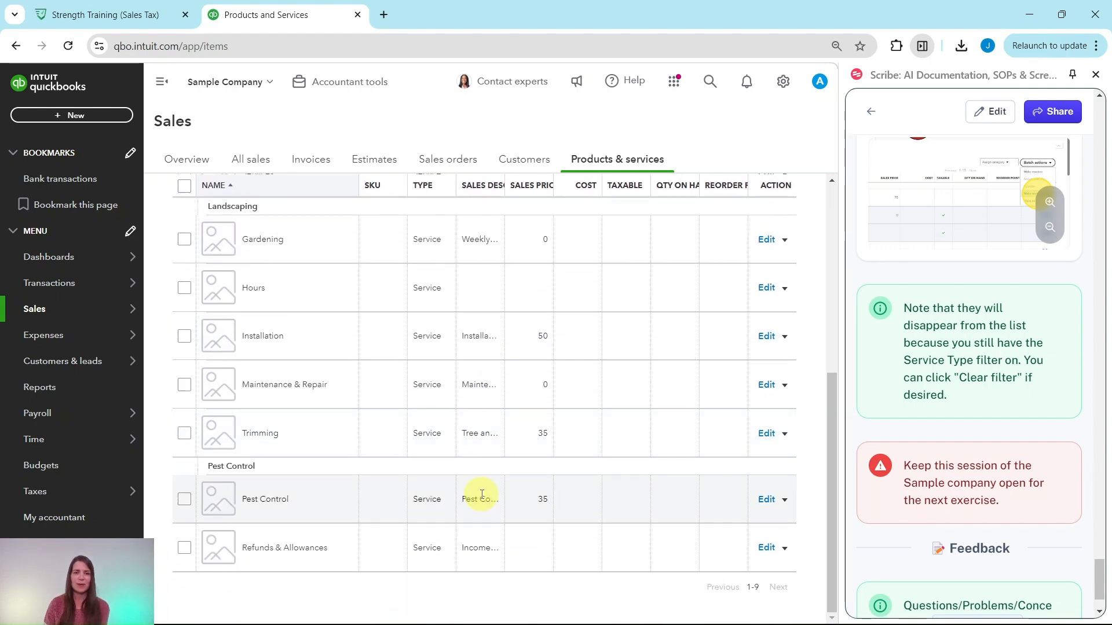
scroll(478, 536, "up", 6)
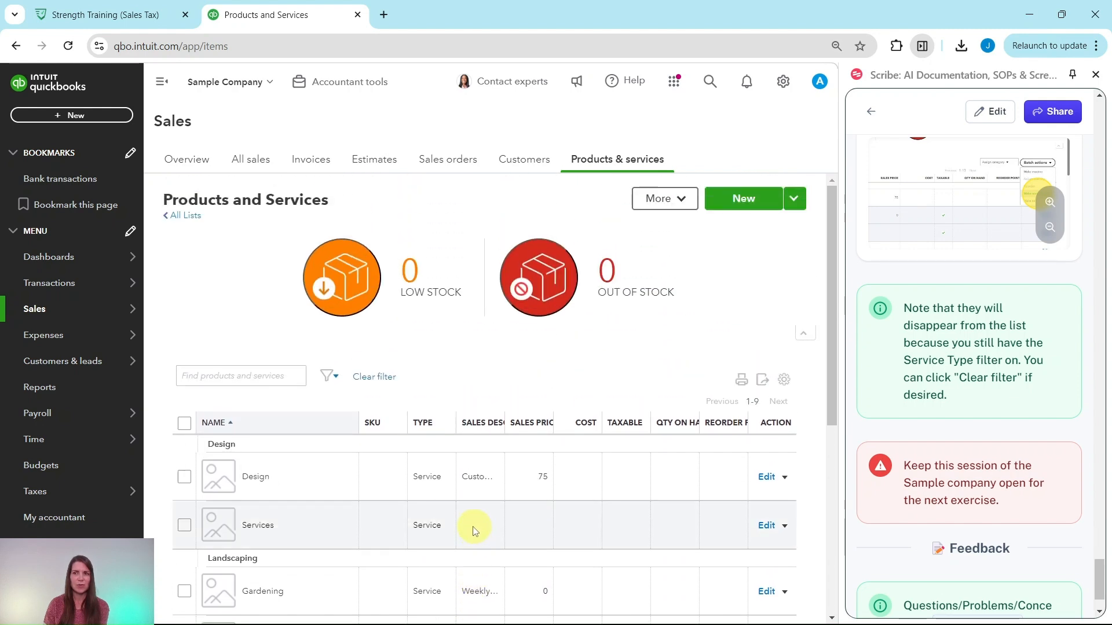